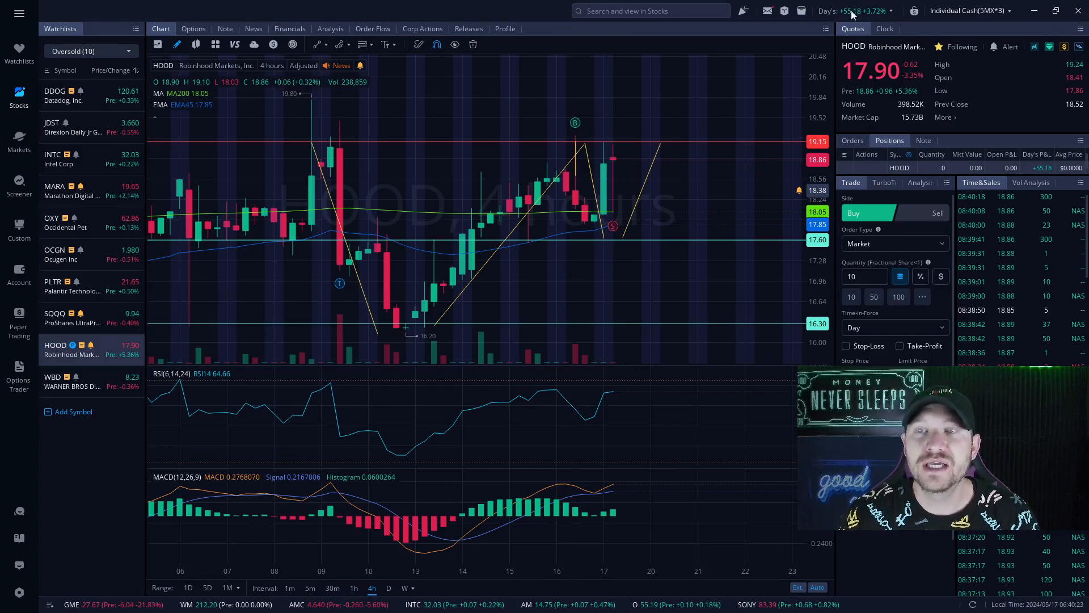
Shift the HOOD chart along the timeline and review the buy marker's trading records.
drag(661, 285, 619, 285)
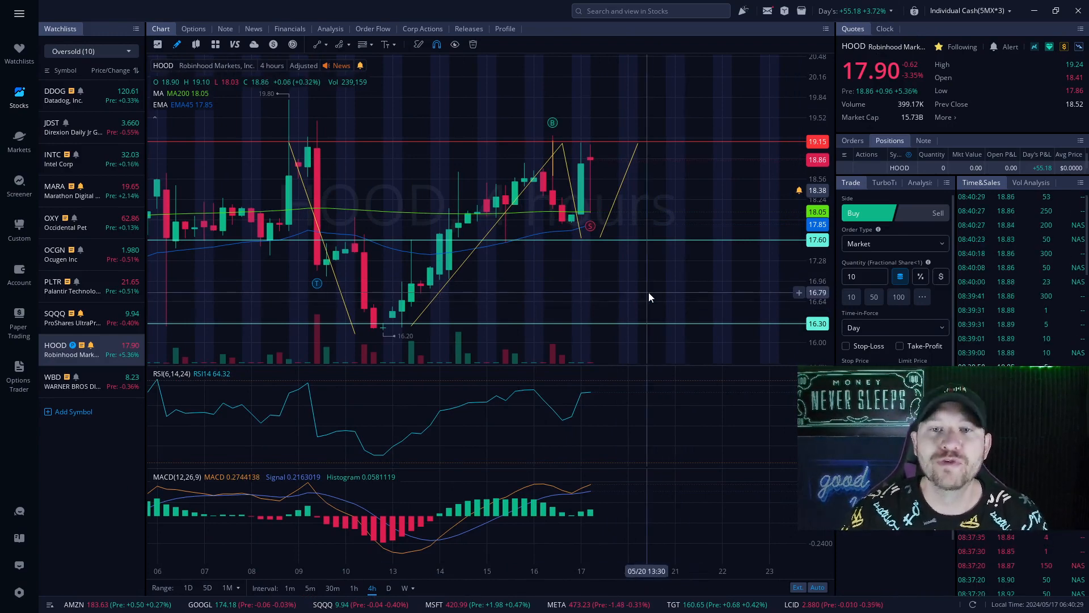
drag(653, 288, 633, 289)
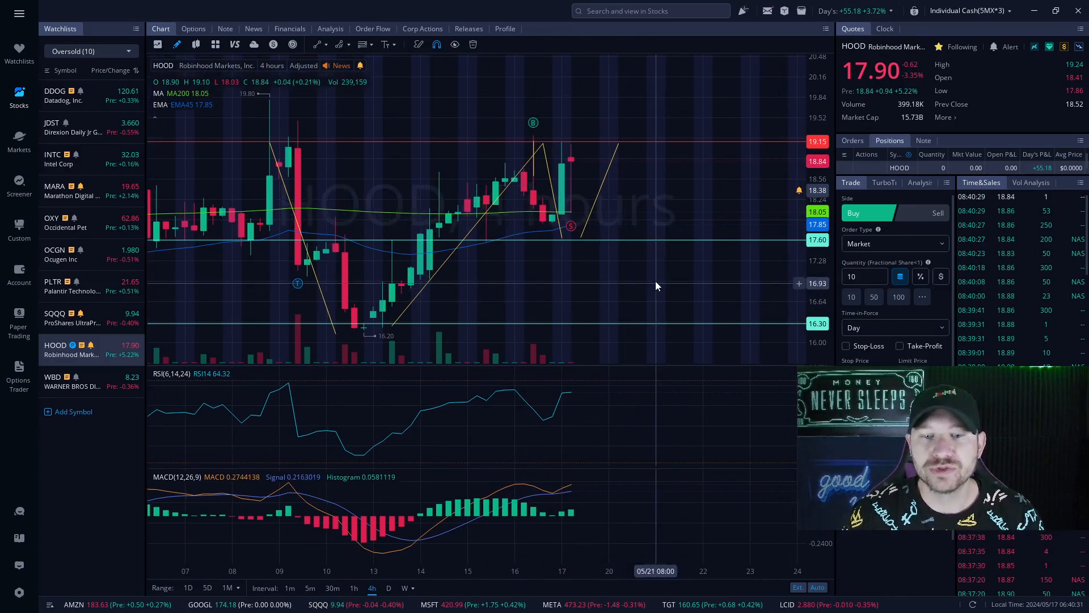
scroll(587, 231, up, 3)
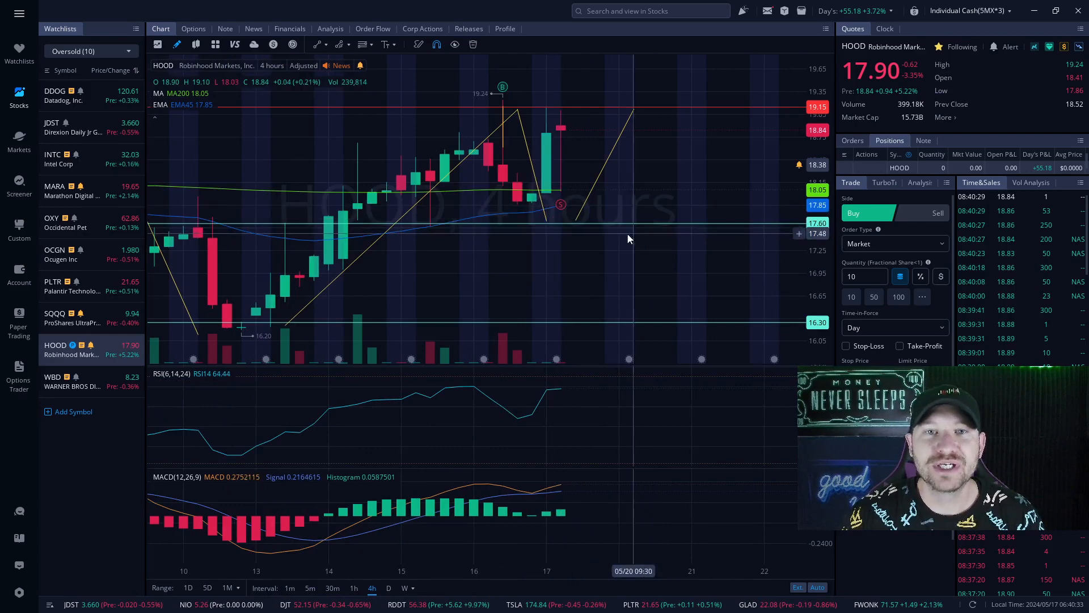
scroll(587, 231, down, 3)
click(512, 103)
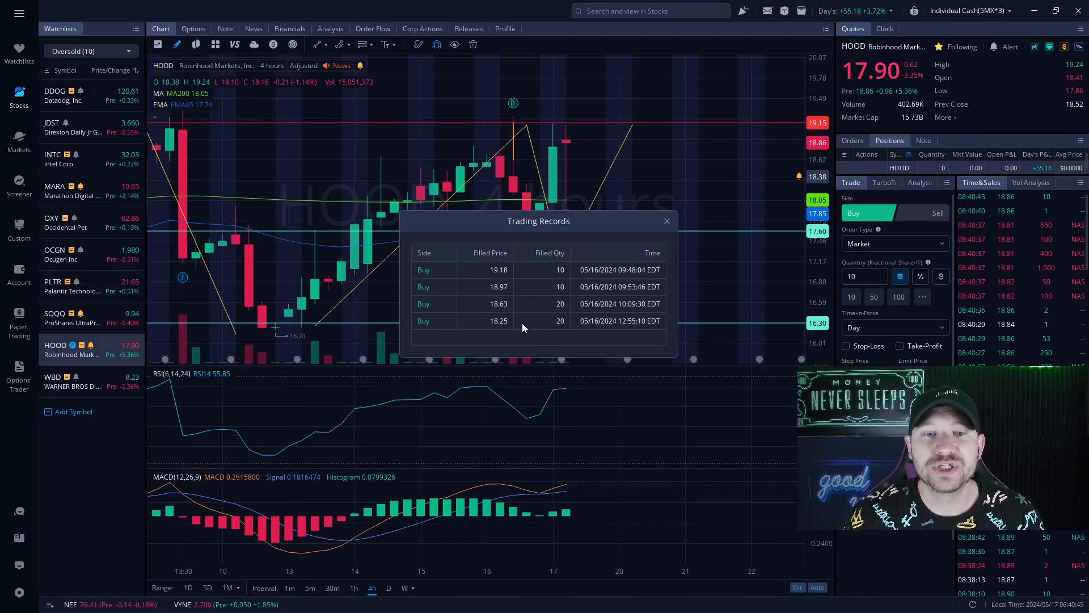
click(666, 221)
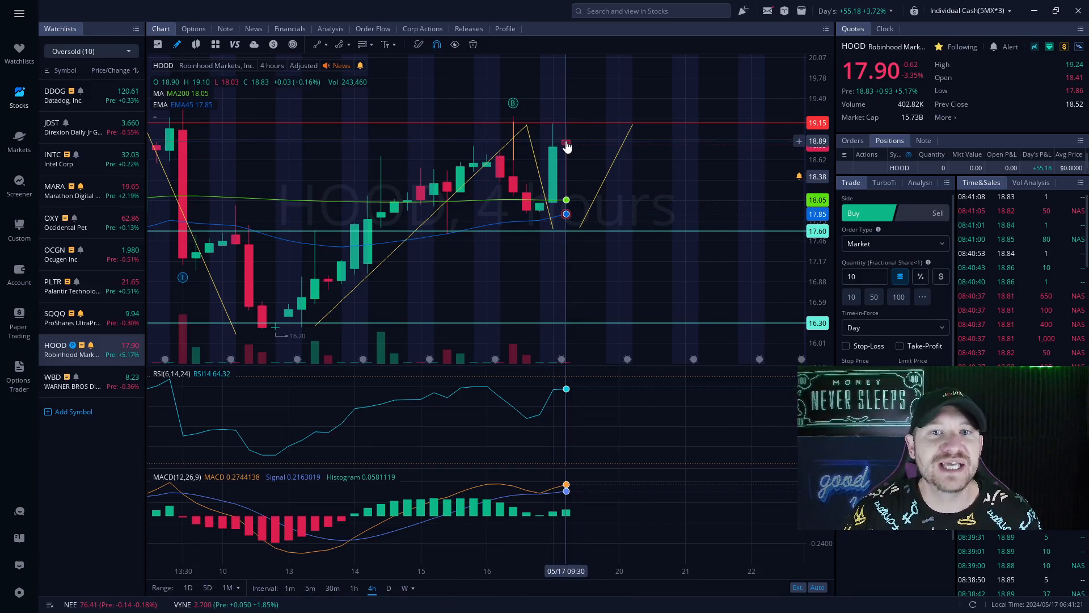
Review the single 60-share HOOD sell fill behind the sell marker.
click(566, 213)
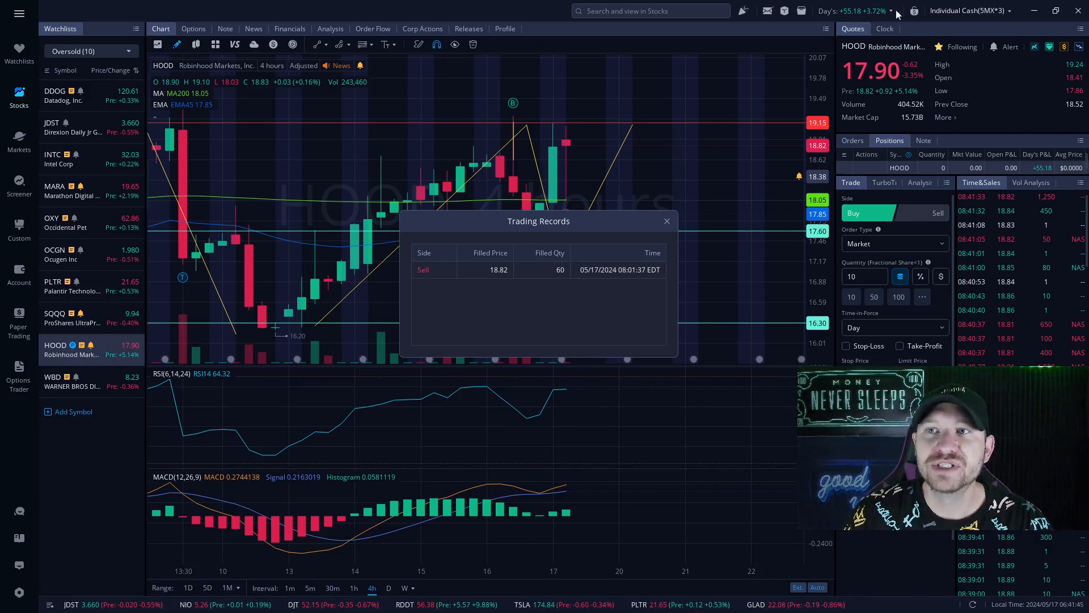
click(666, 224)
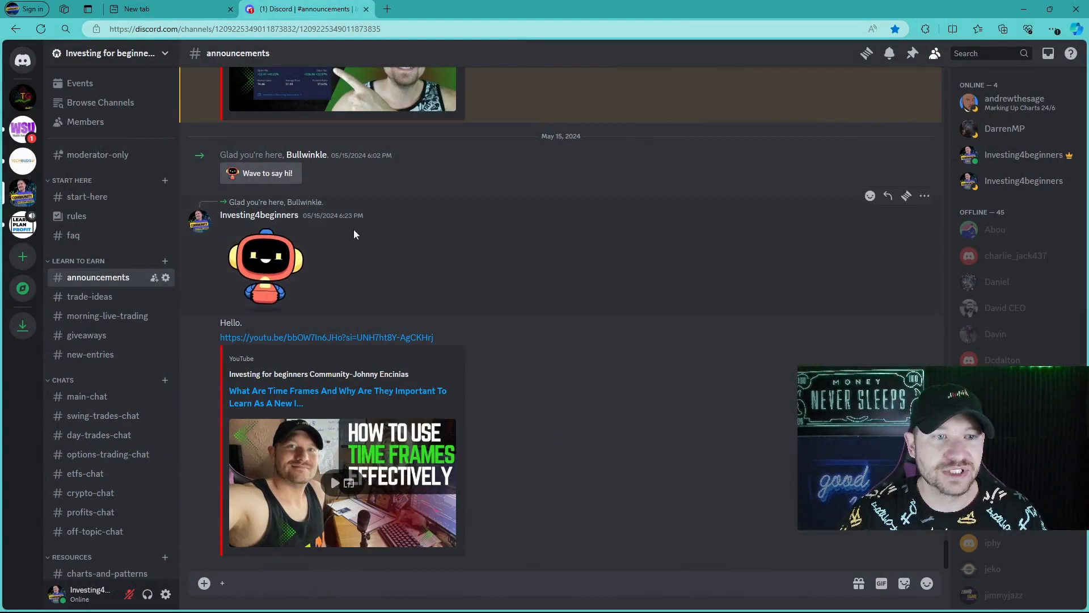
In profits-chat, view the +18.45% Account P&L screenshot full-size.
click(90, 511)
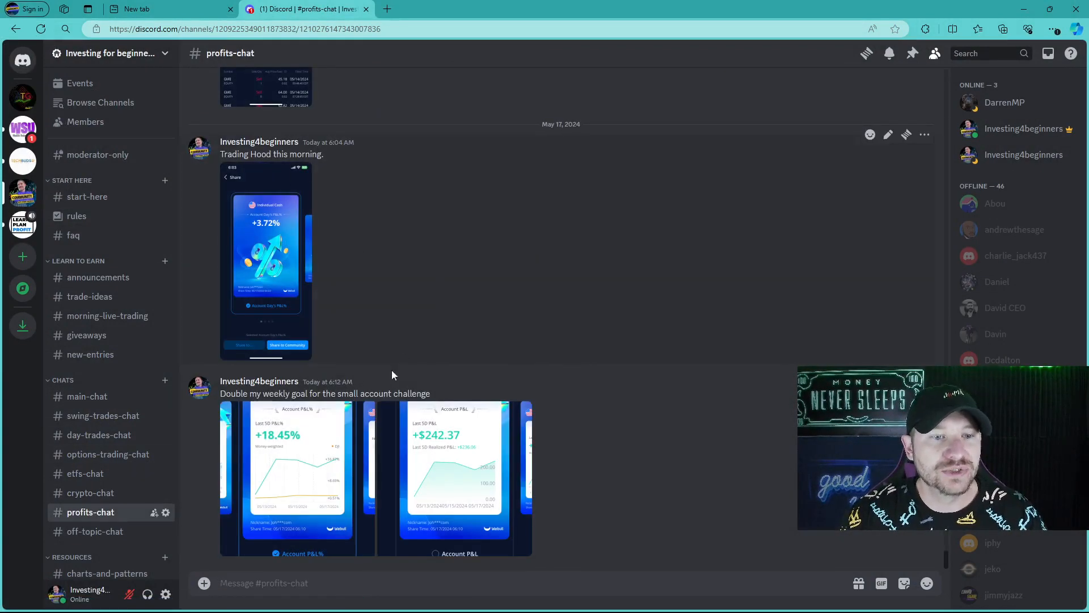
scroll(267, 250, up, 2)
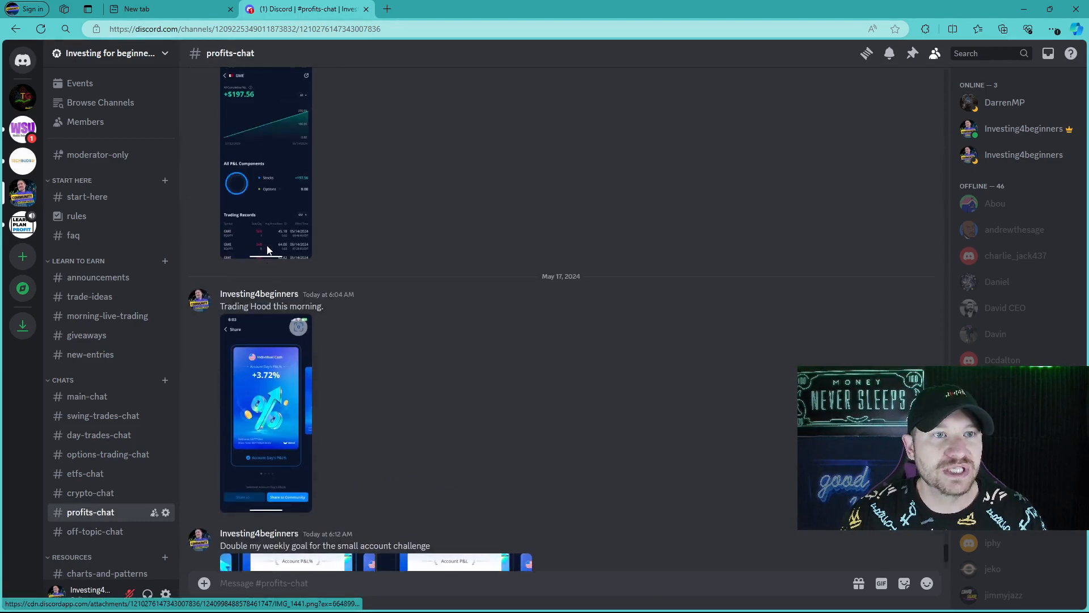
scroll(267, 249, down, 2)
scroll(275, 252, up, 2)
scroll(280, 256, up, 1)
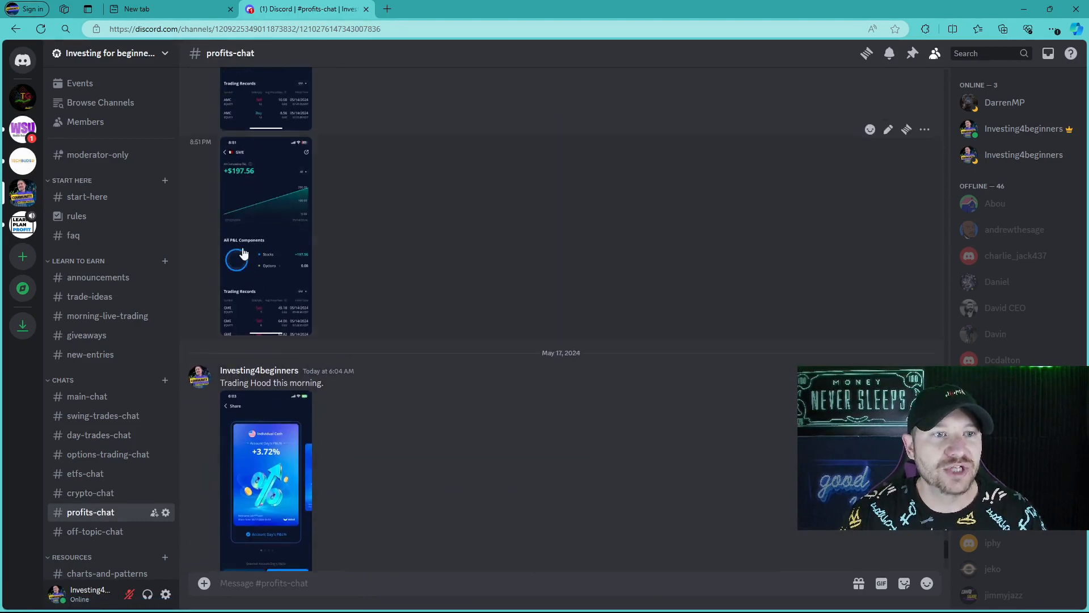
scroll(290, 264, up, 1)
scroll(290, 265, down, 1)
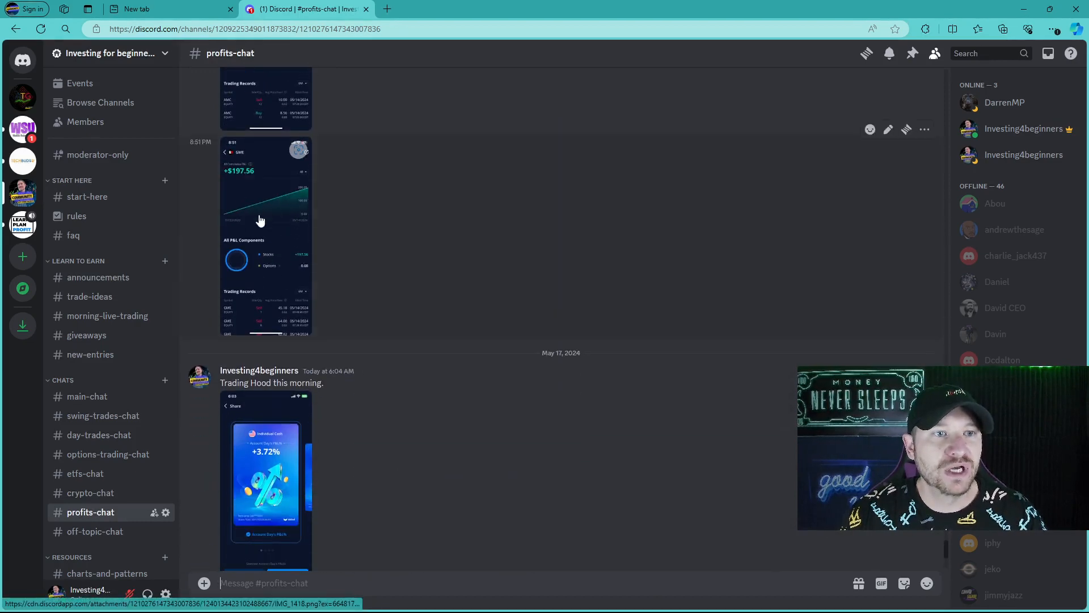
scroll(266, 230, up, 3)
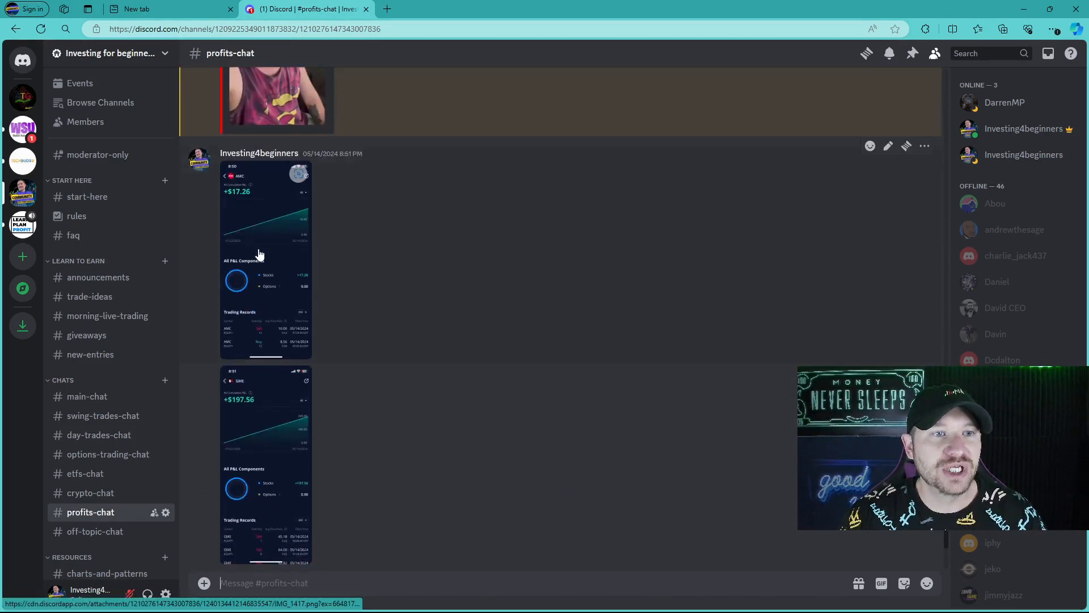
scroll(255, 247, down, 3)
scroll(258, 259, down, 4)
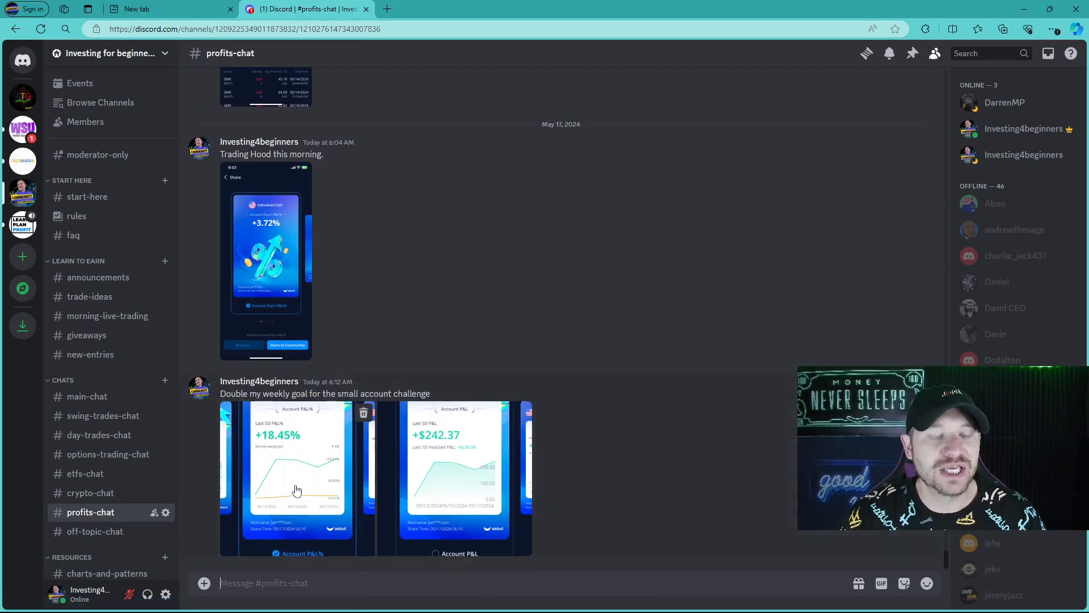
mouse_move(339, 467)
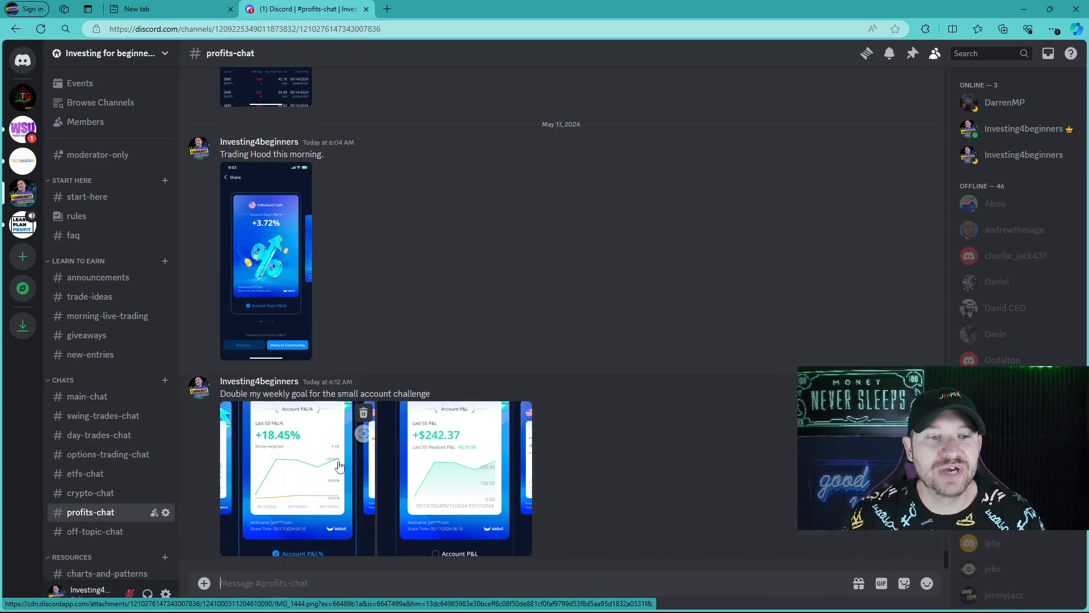
click(318, 470)
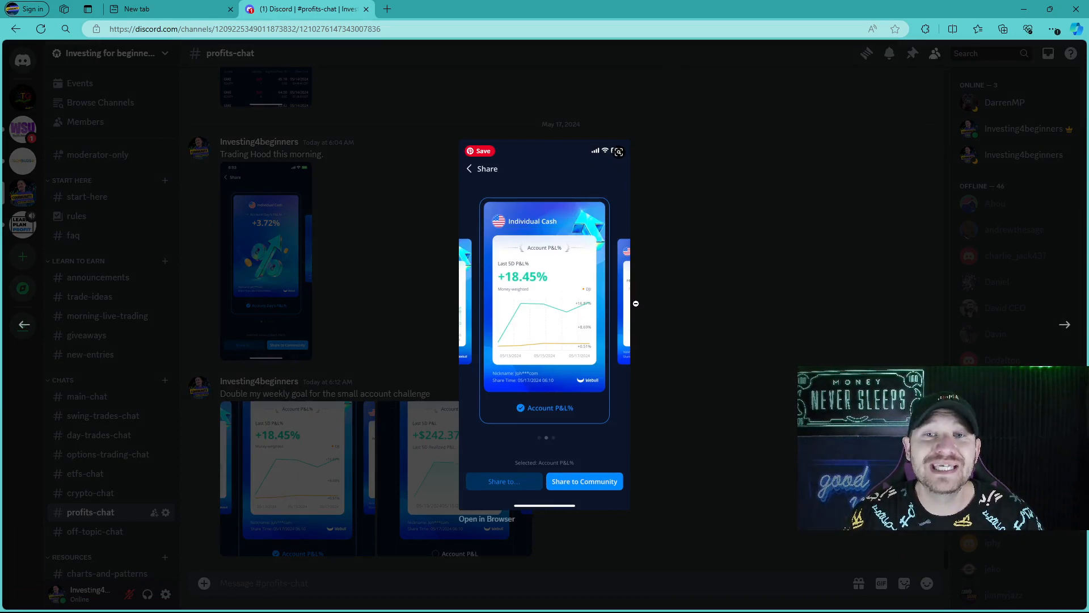
click(766, 324)
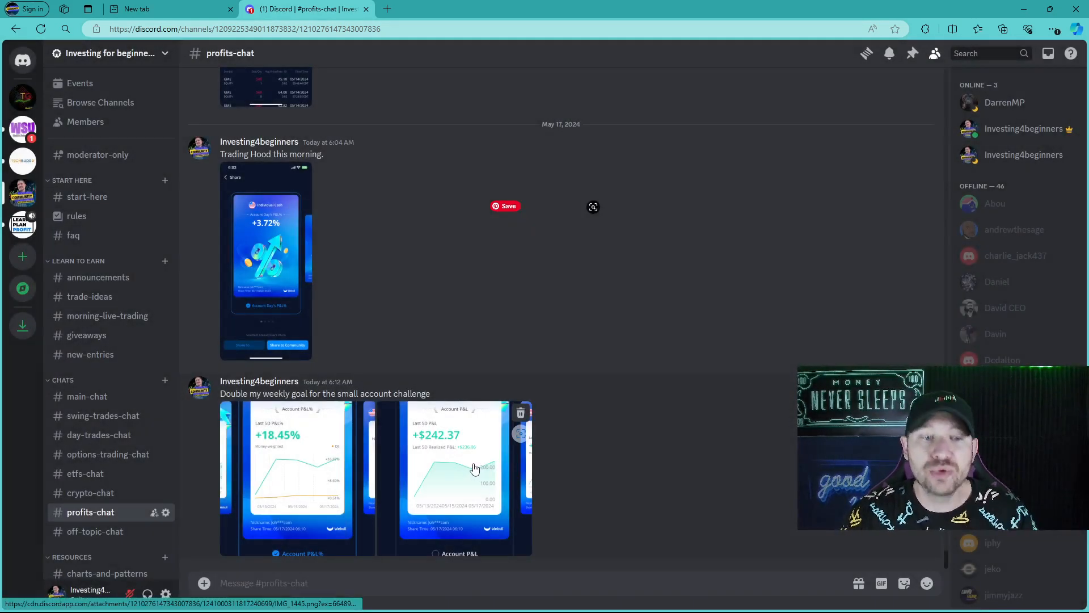
View the +$242.37 profit screenshot enlarged, flip back to +18.45%, then bring up the Start menu.
click(475, 469)
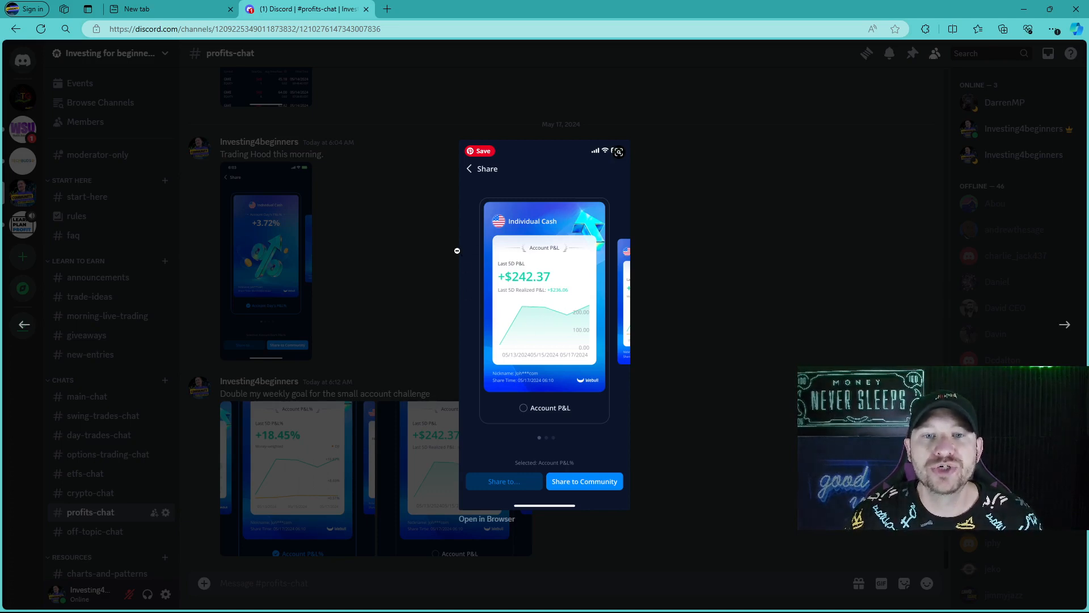
click(427, 278)
click(298, 459)
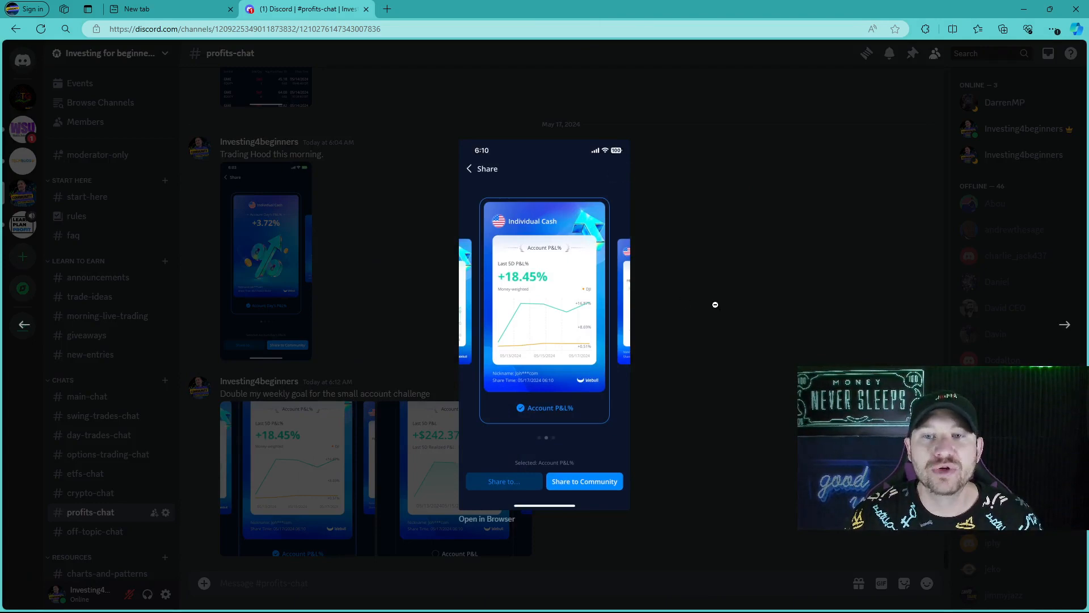
click(714, 304)
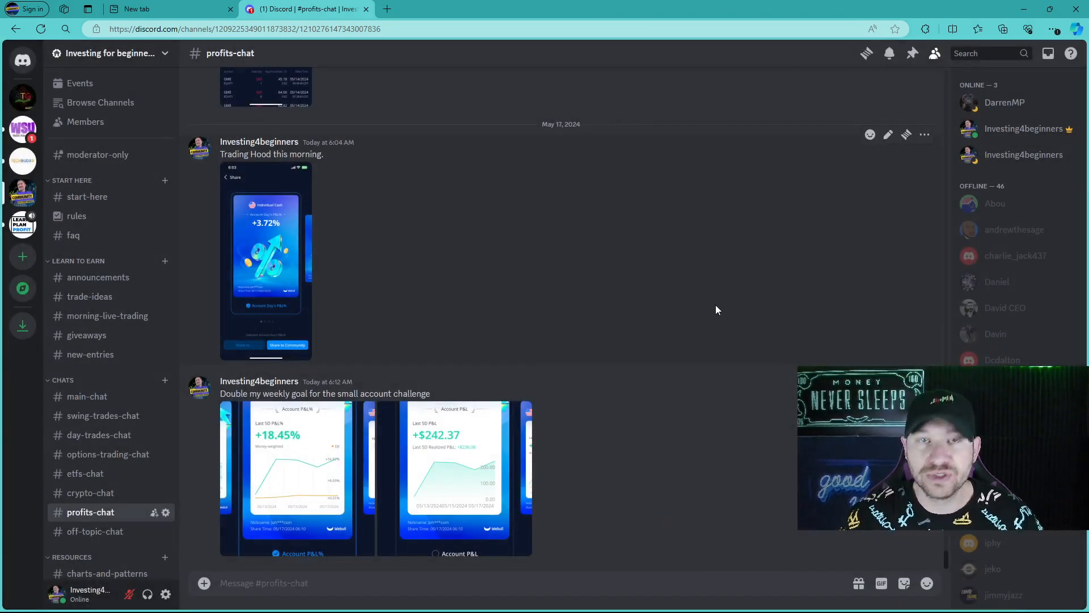
key(super)
mouse_move(533, 599)
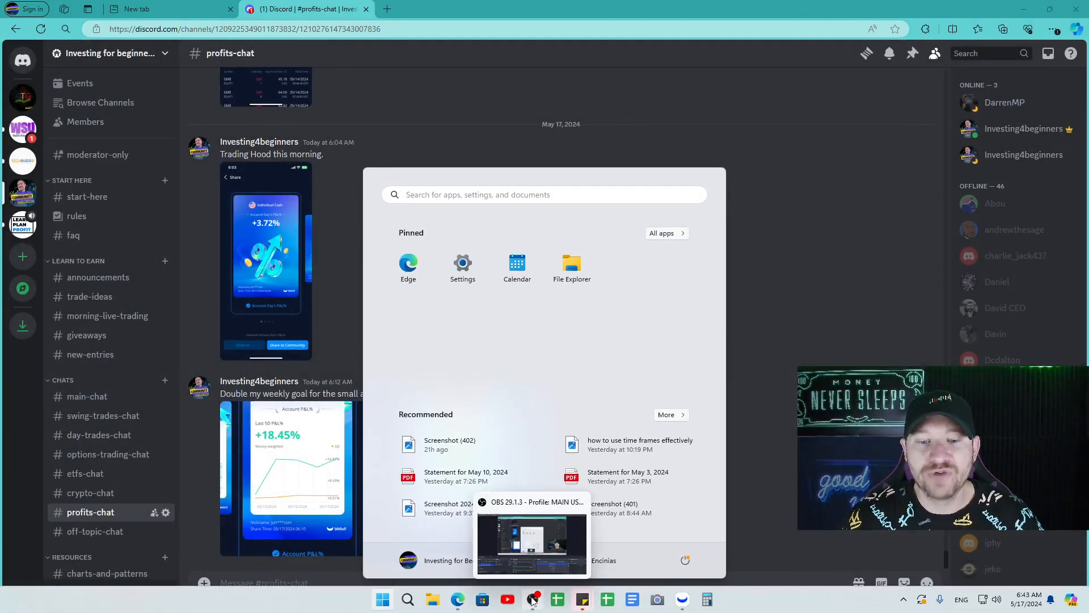
Close the Start menu and dismiss the free newsletter popup on the community home page.
click(522, 562)
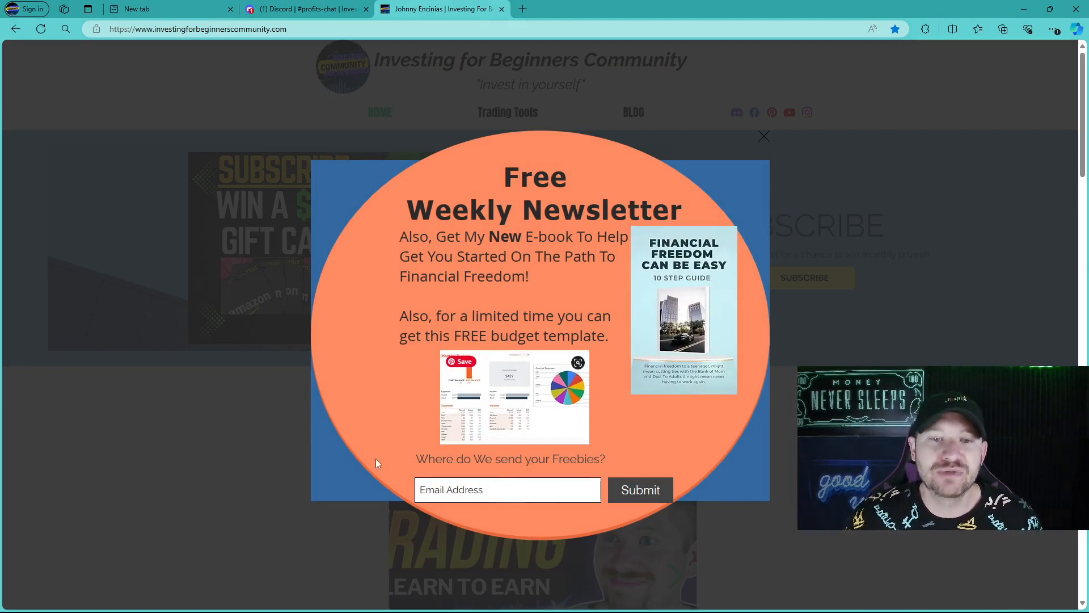
click(763, 140)
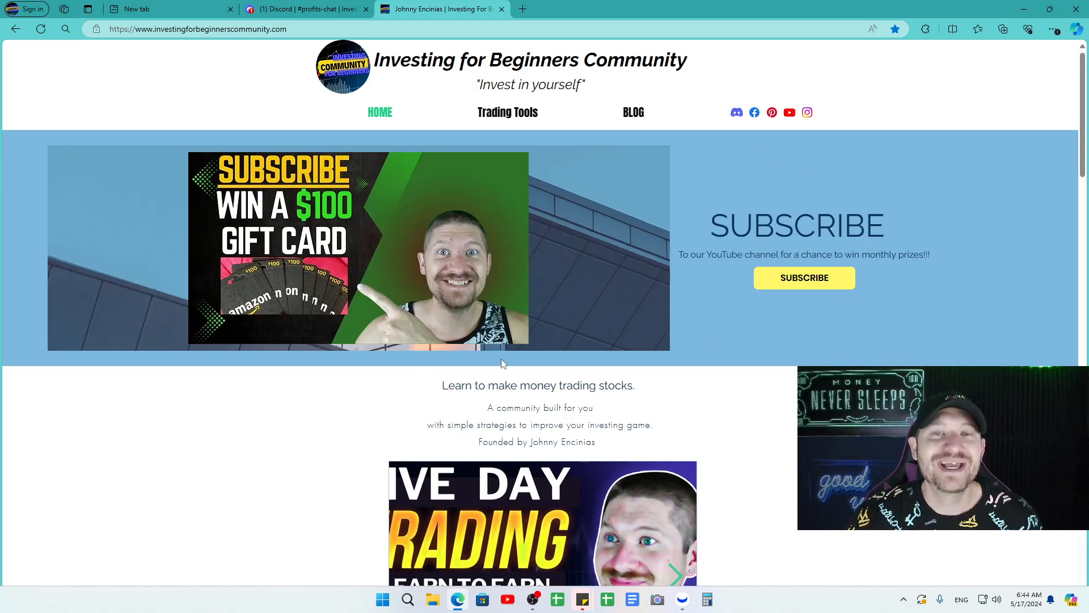
Return to Discord and show the giveaways channel with May's contest post.
click(308, 8)
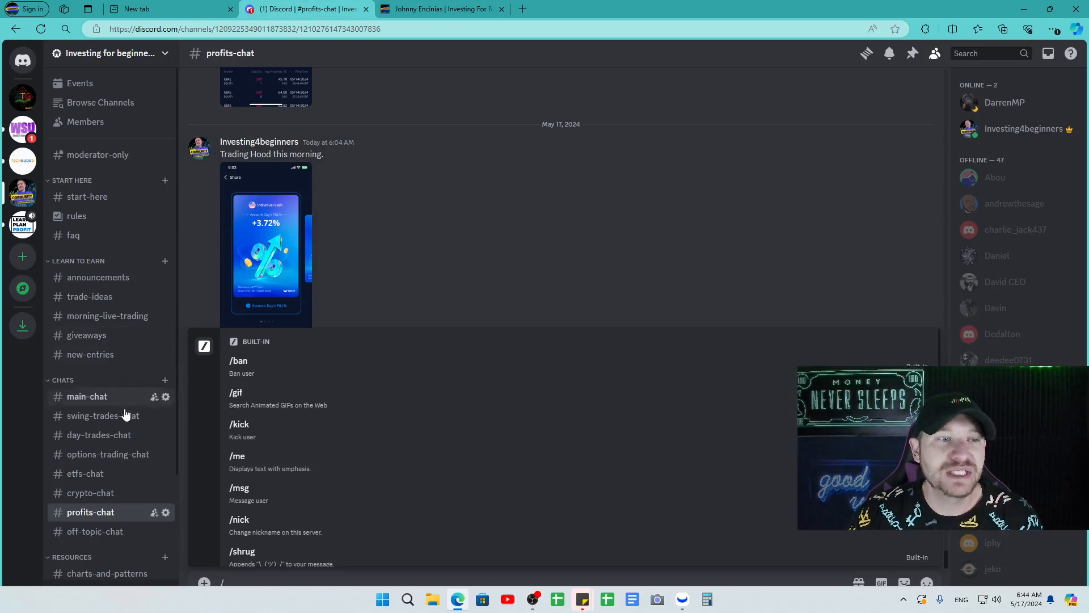
click(87, 335)
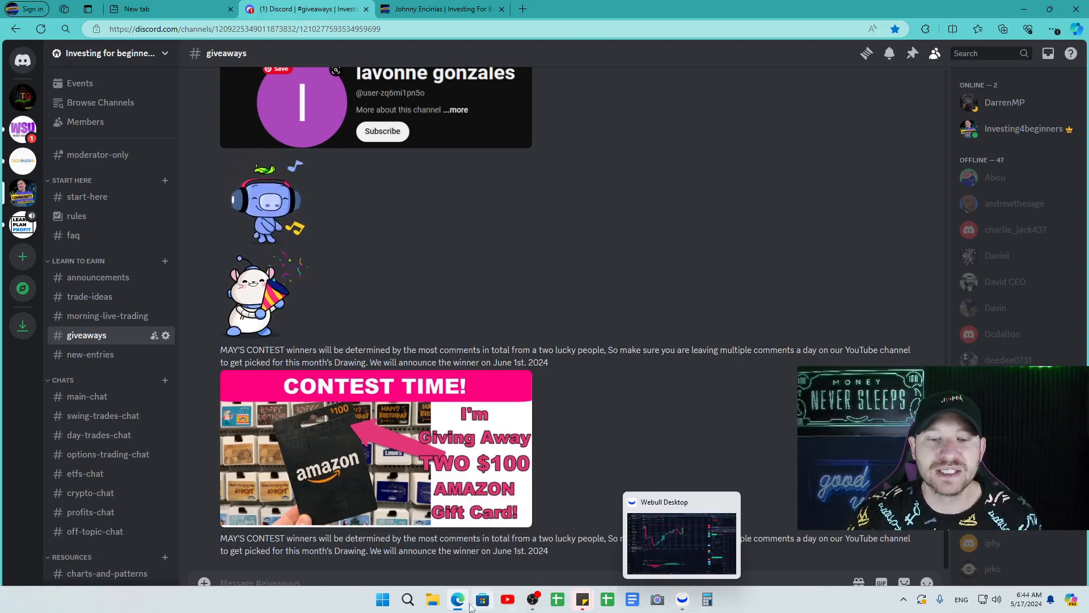
Bring the browser back to the front and switch to the community website tab.
click(681, 600)
click(458, 599)
click(458, 599)
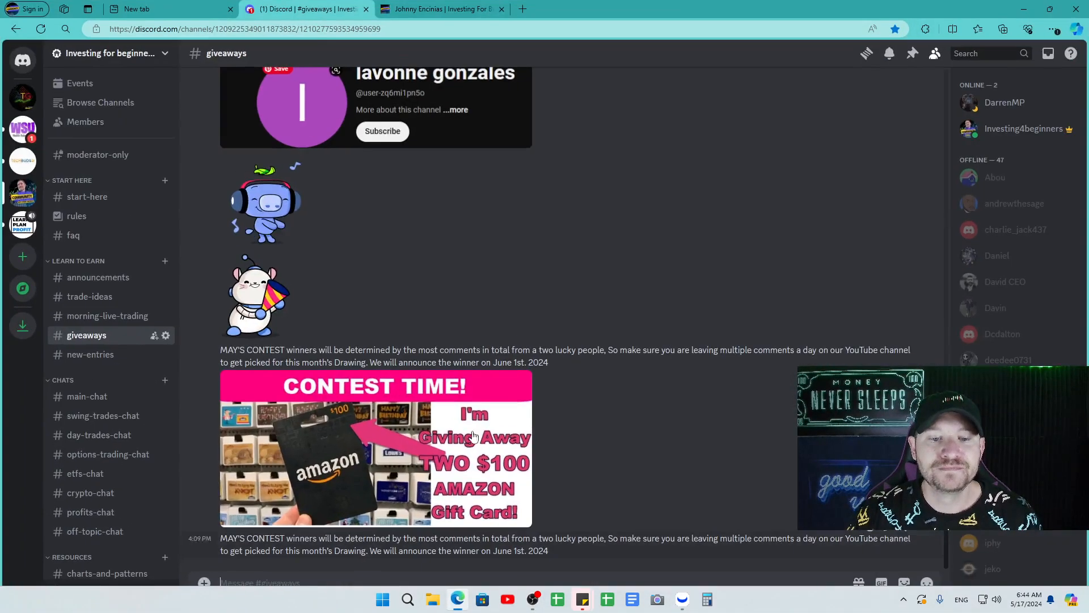
click(434, 8)
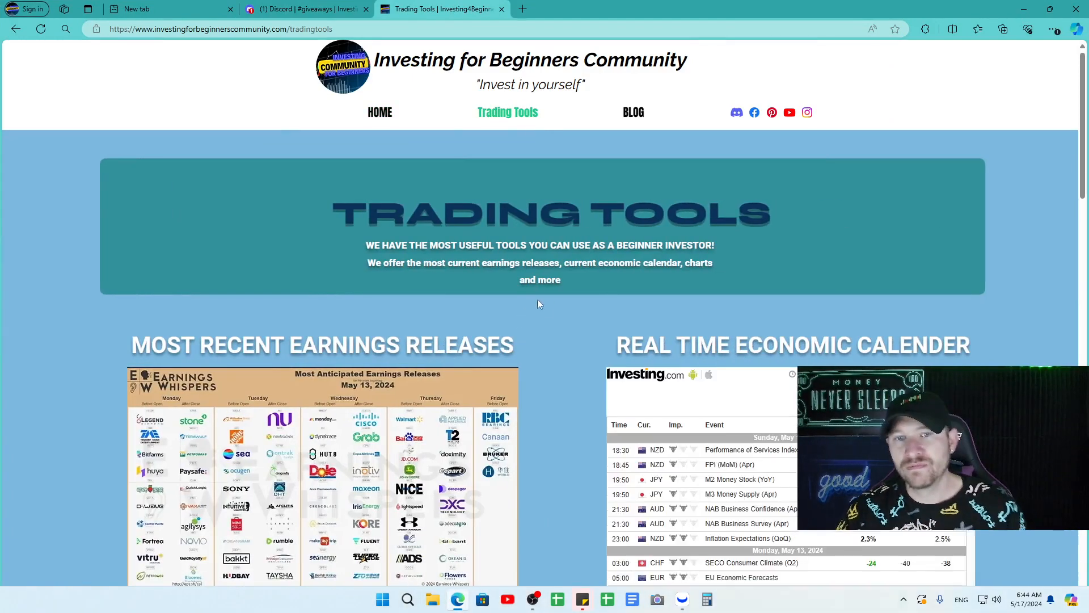
scroll(546, 307, down, 2)
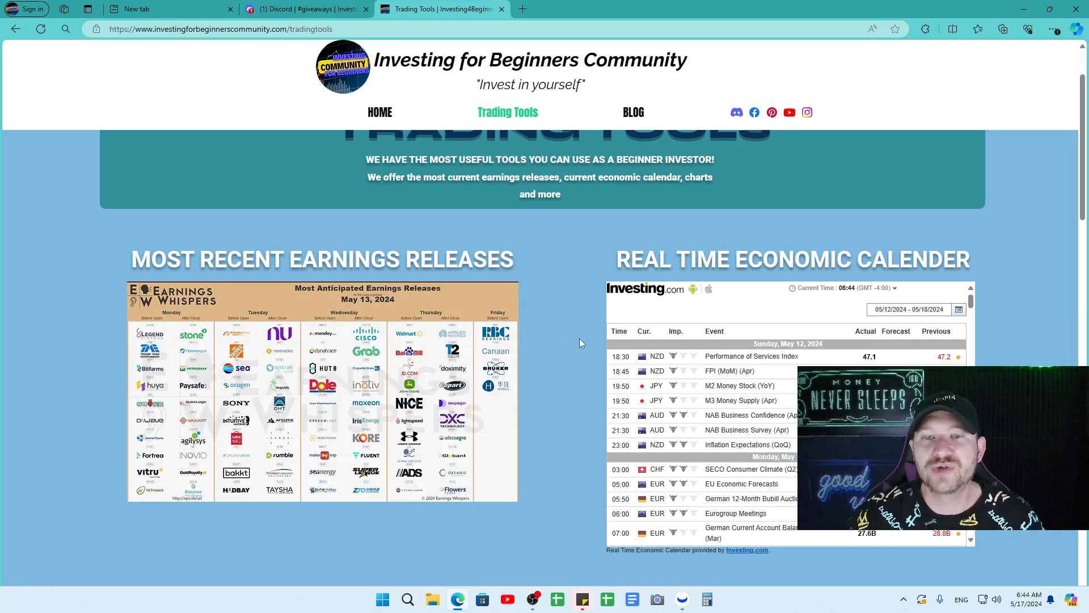
scroll(557, 359, down, 1)
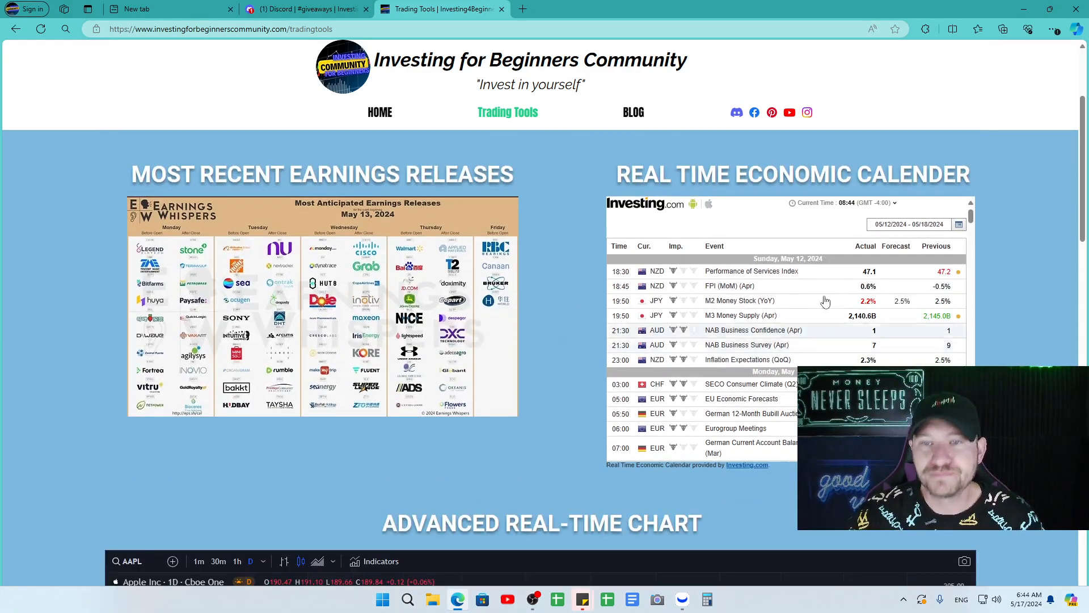
scroll(740, 332, down, 5)
scroll(749, 307, up, 5)
scroll(698, 332, up, 3)
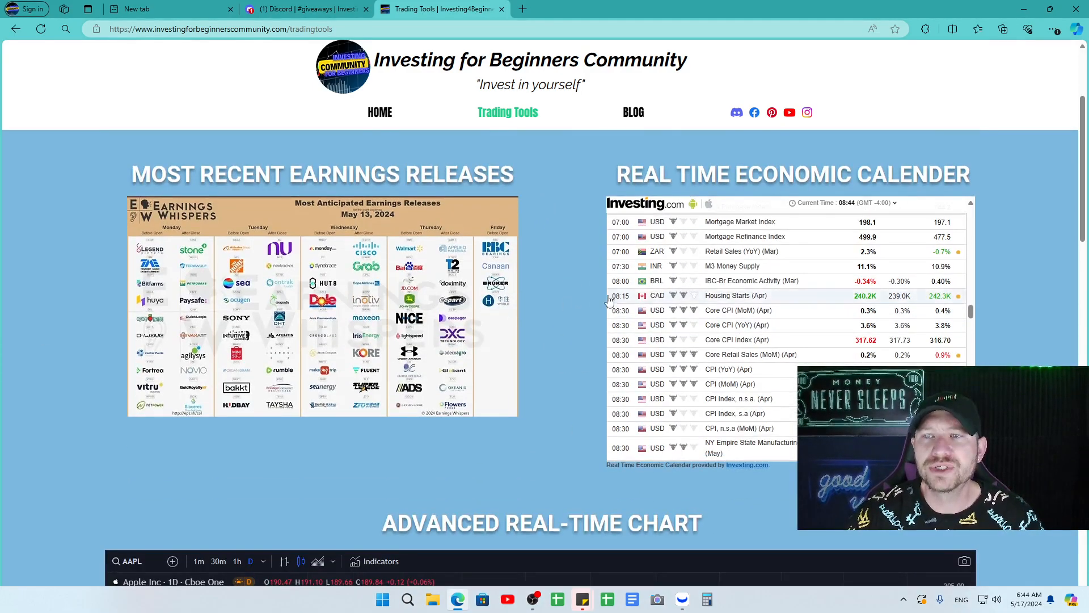
scroll(584, 309, down, 3)
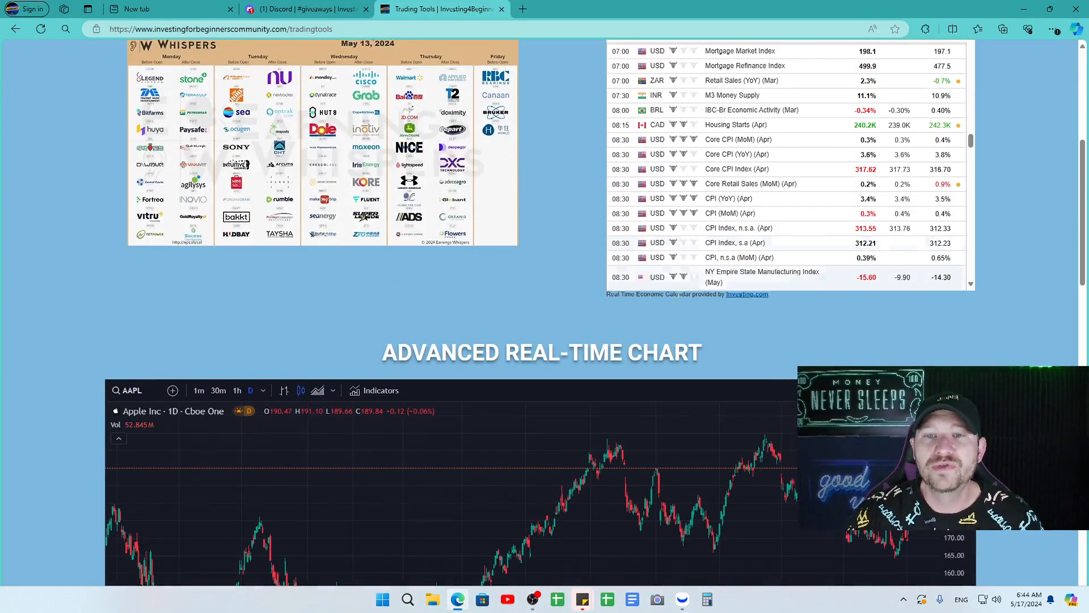
scroll(489, 295, down, 3)
scroll(17, 343, down, 5)
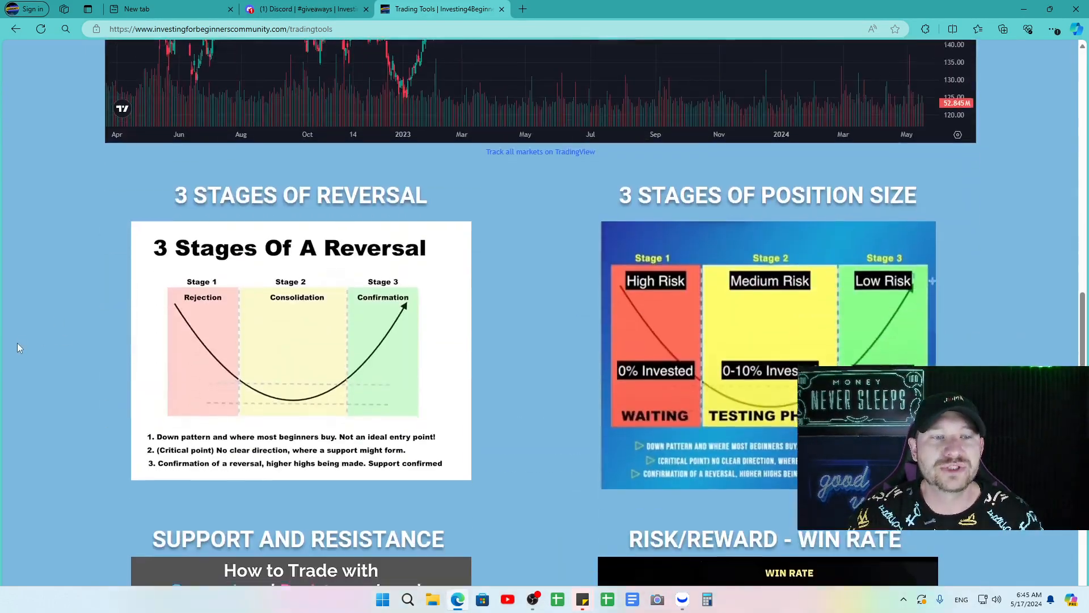
scroll(17, 343, down, 2)
scroll(512, 295, down, 1)
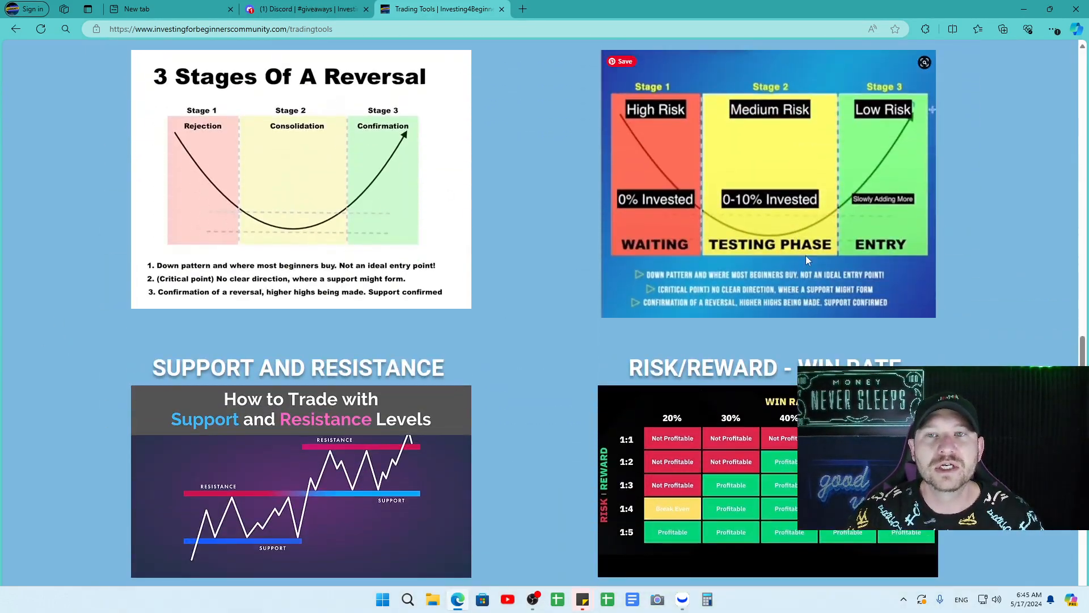
scroll(526, 322, up, 1)
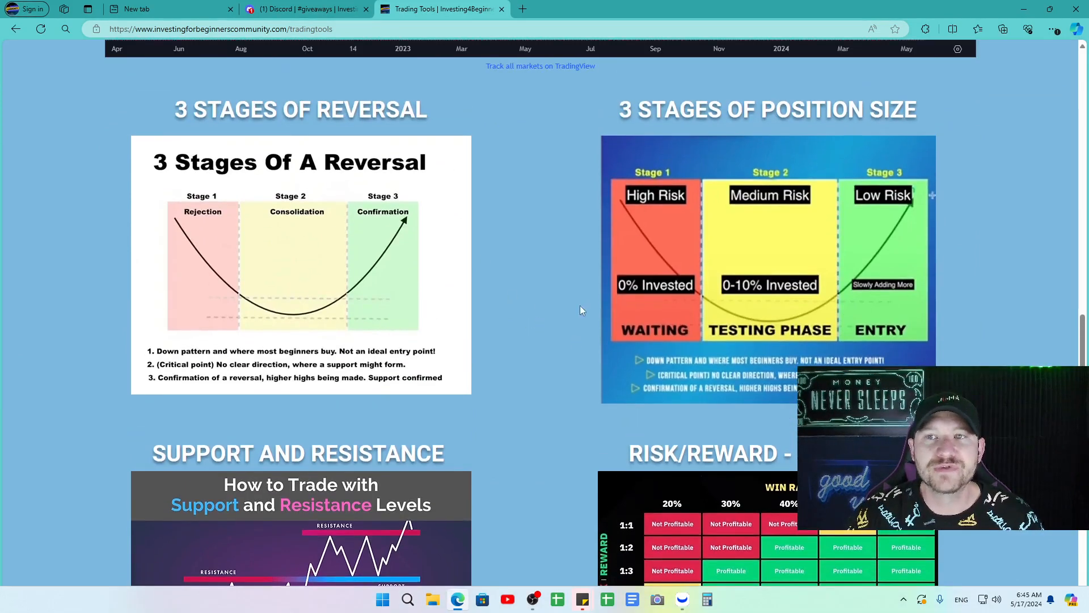
scroll(609, 273, down, 1)
scroll(608, 273, down, 1)
scroll(531, 355, down, 2)
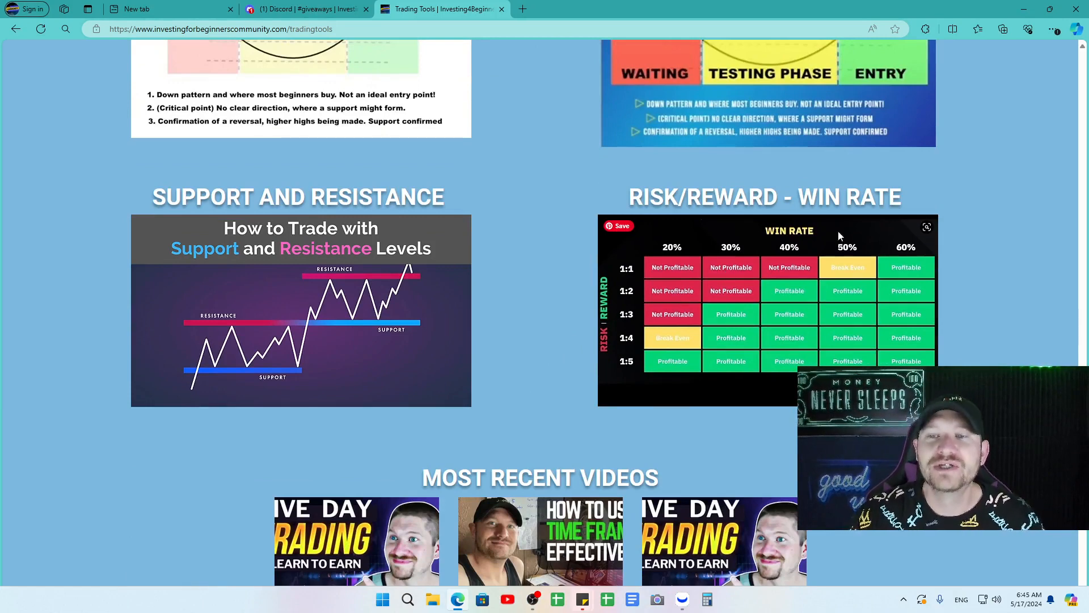
scroll(564, 333, down, 3)
scroll(555, 324, up, 5)
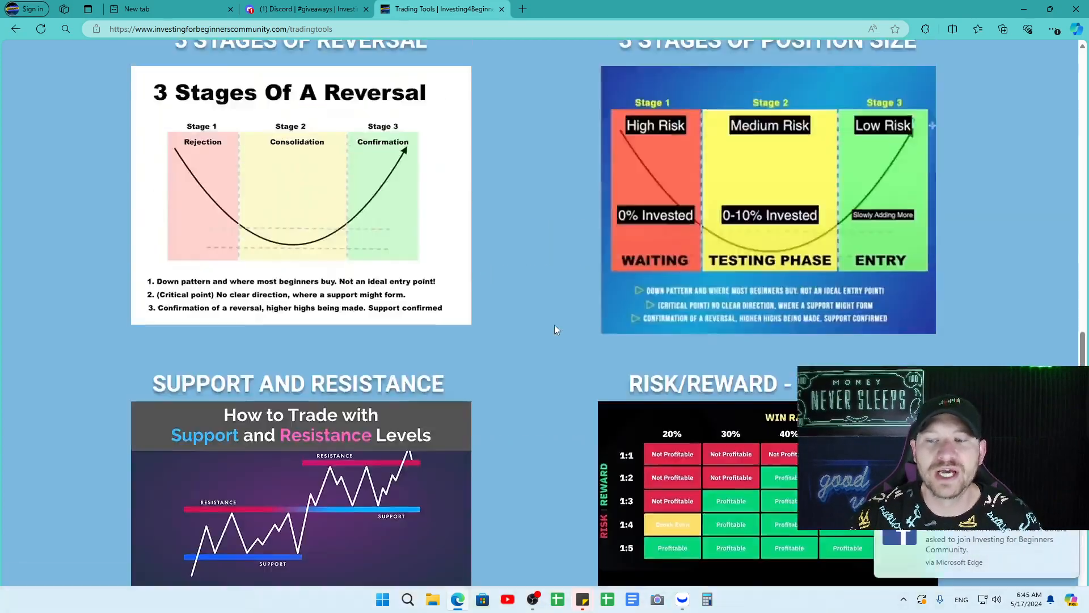
scroll(554, 324, up, 8)
scroll(554, 325, up, 3)
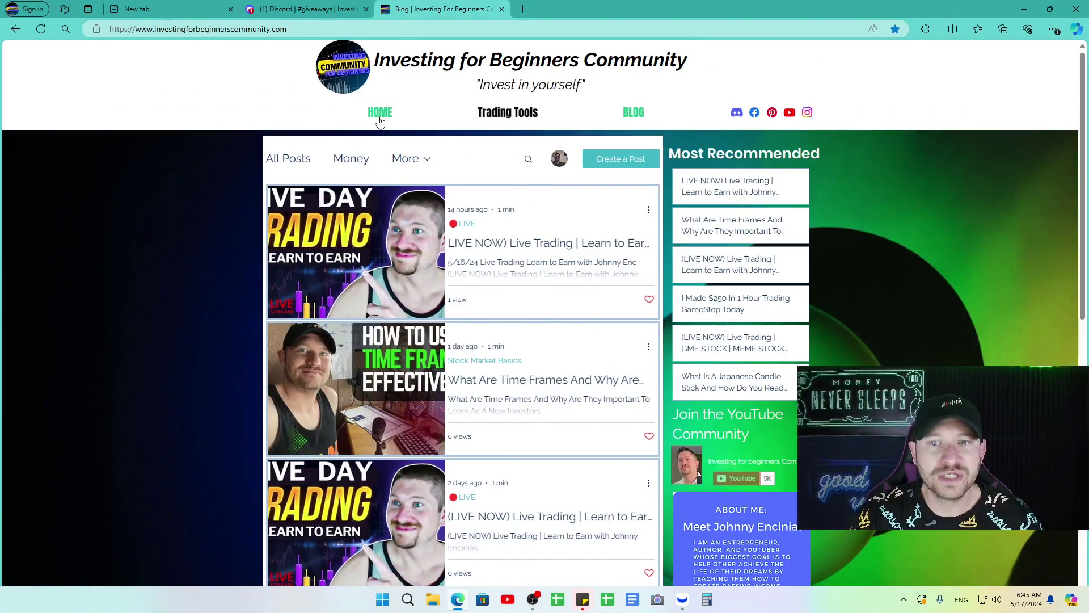
Go back to the community site's home page, then over to the Discord server tab.
click(380, 113)
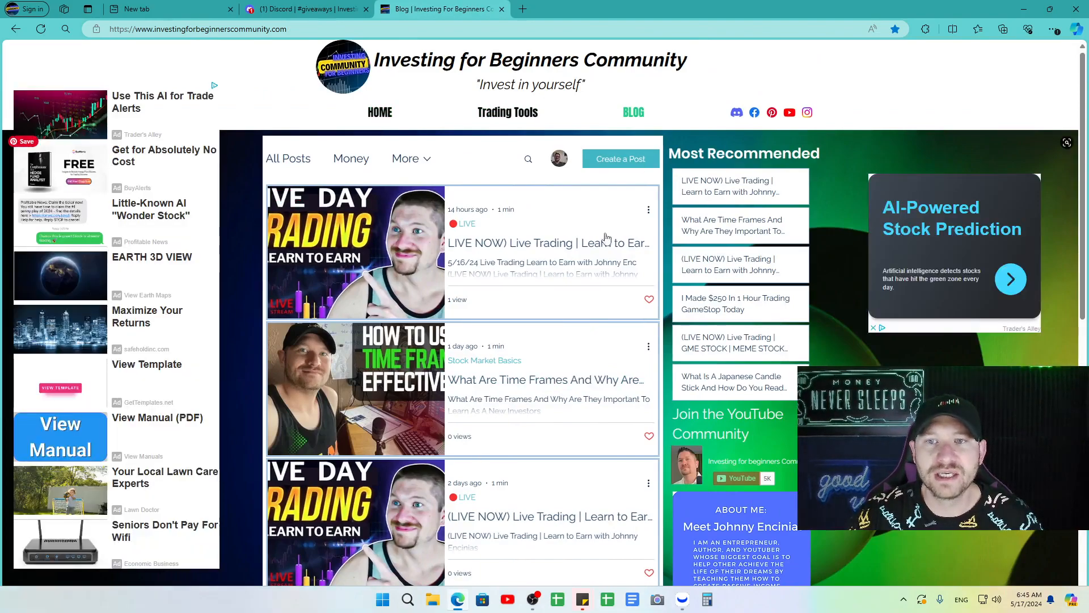
scroll(350, 294, down, 10)
scroll(350, 294, down, 5)
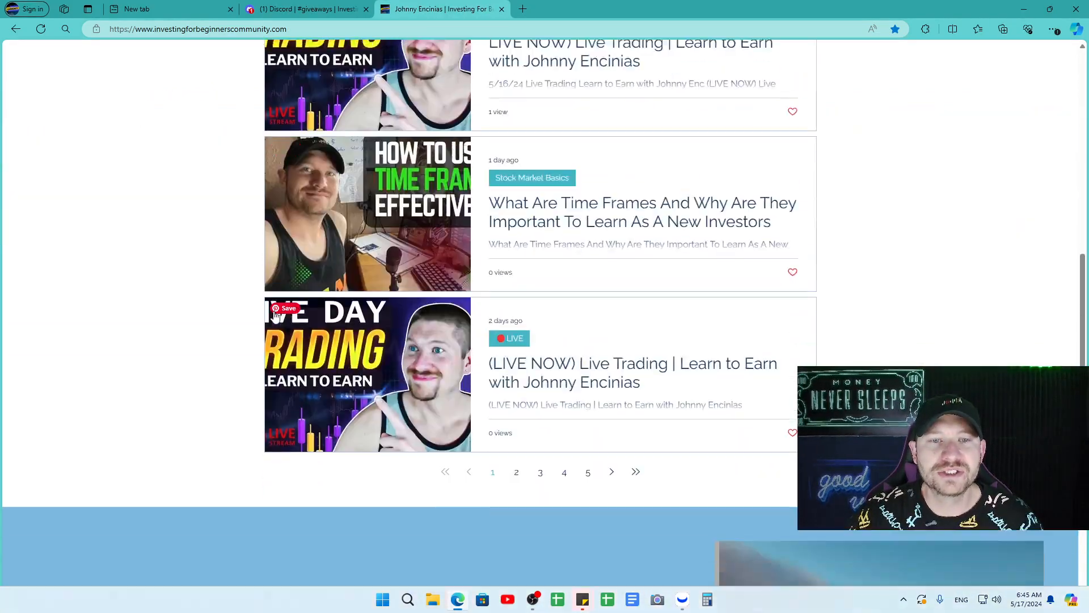
scroll(276, 317, down, 2)
scroll(511, 340, down, 5)
scroll(511, 340, down, 5)
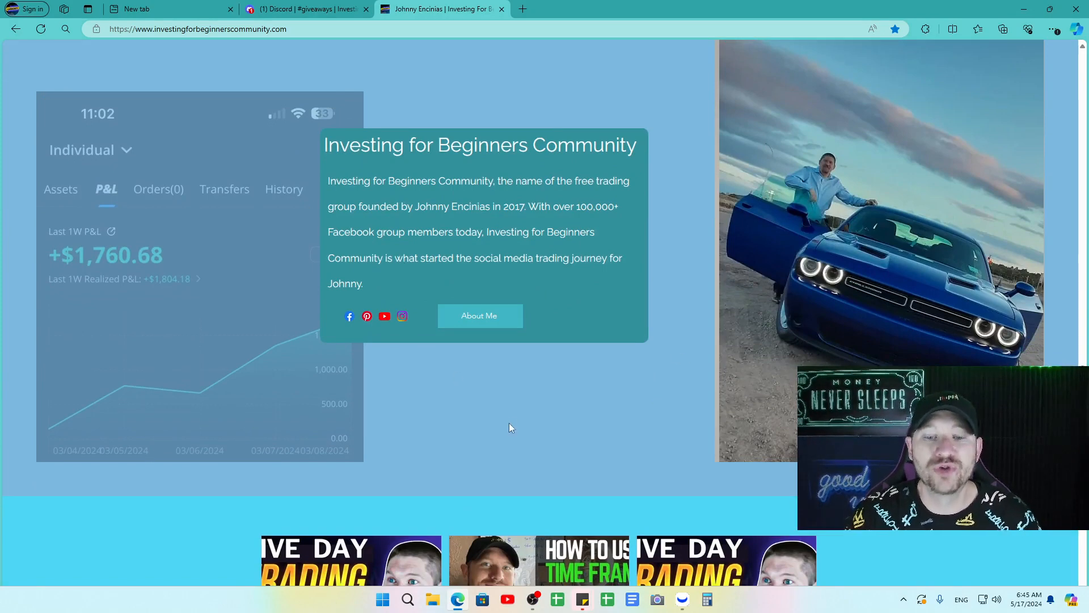
click(291, 8)
Pass through the announcements, trade-ideas, new-entries and main-chat channels.
click(98, 278)
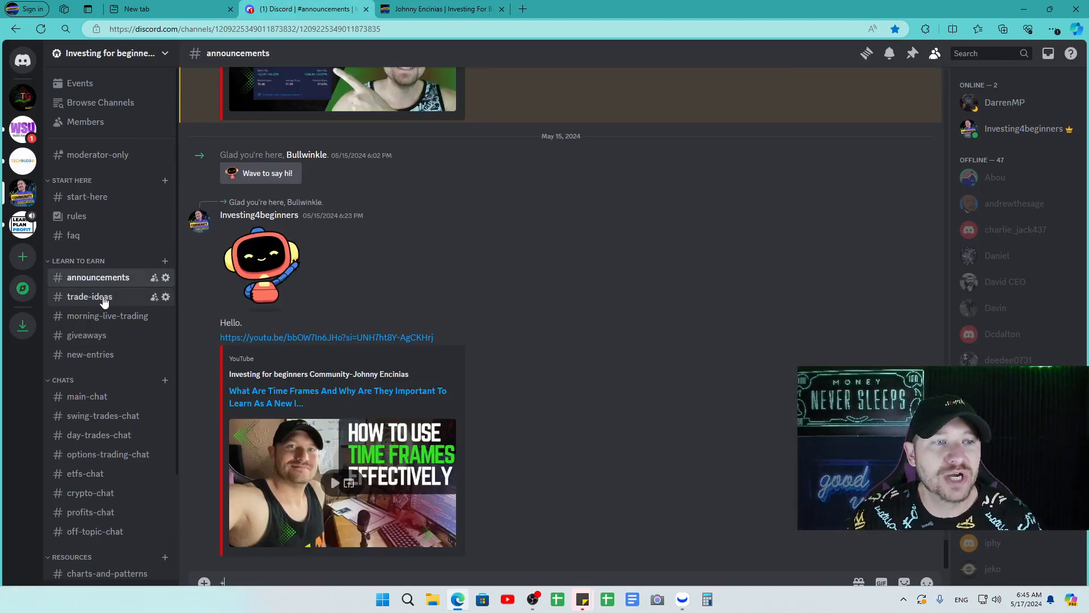
click(89, 297)
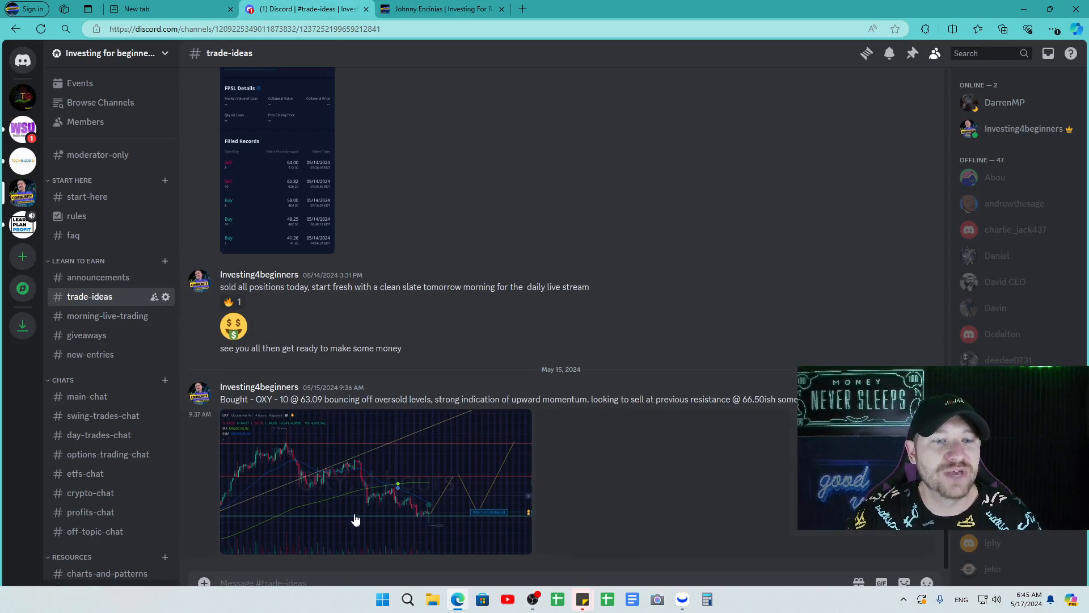
scroll(377, 408, up, 5)
scroll(378, 408, down, 5)
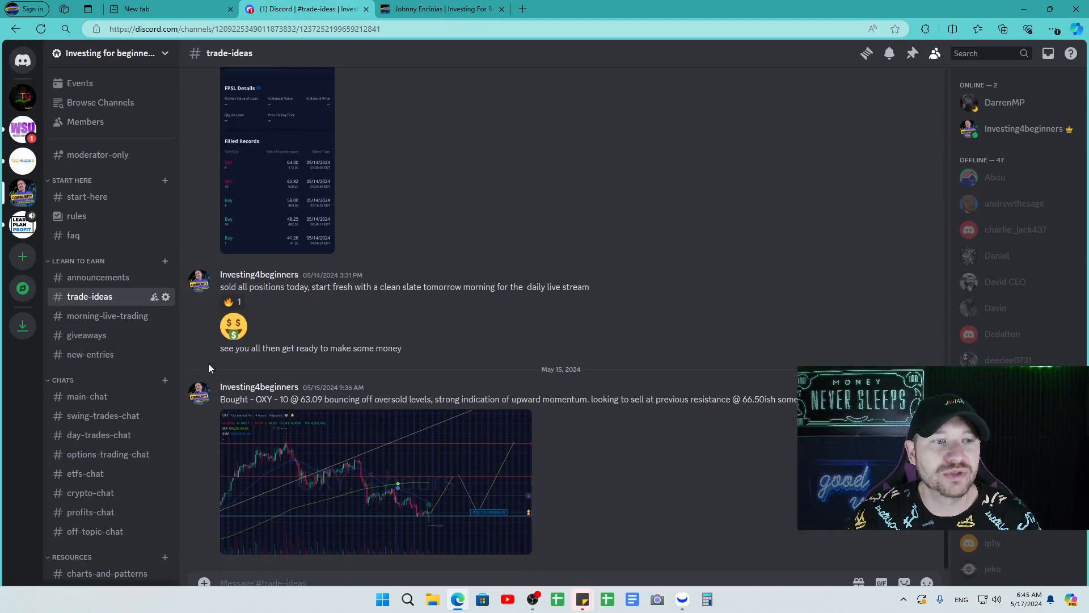
click(97, 355)
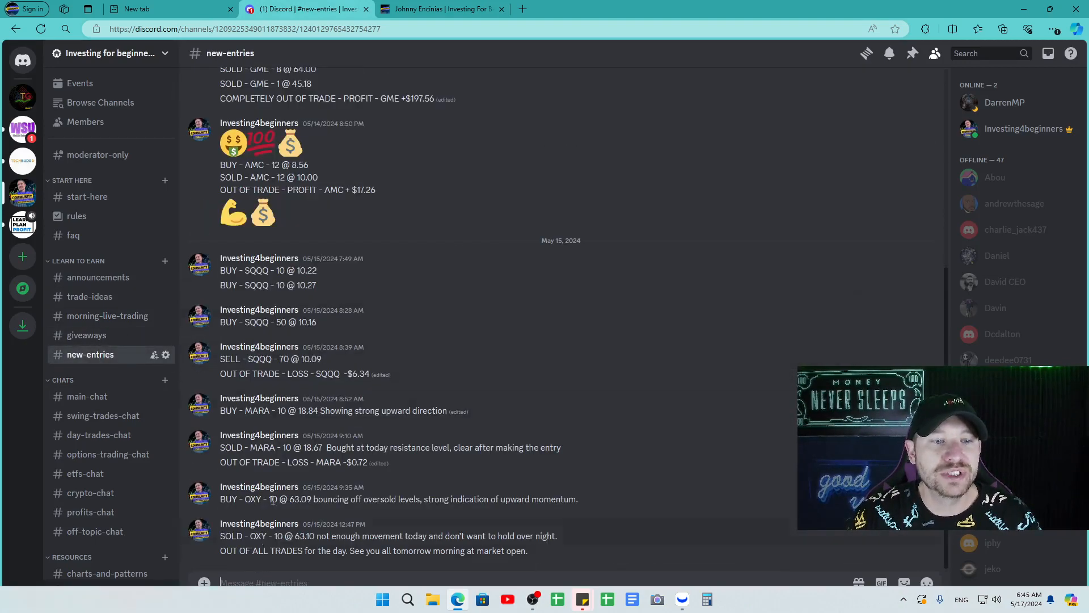
click(87, 396)
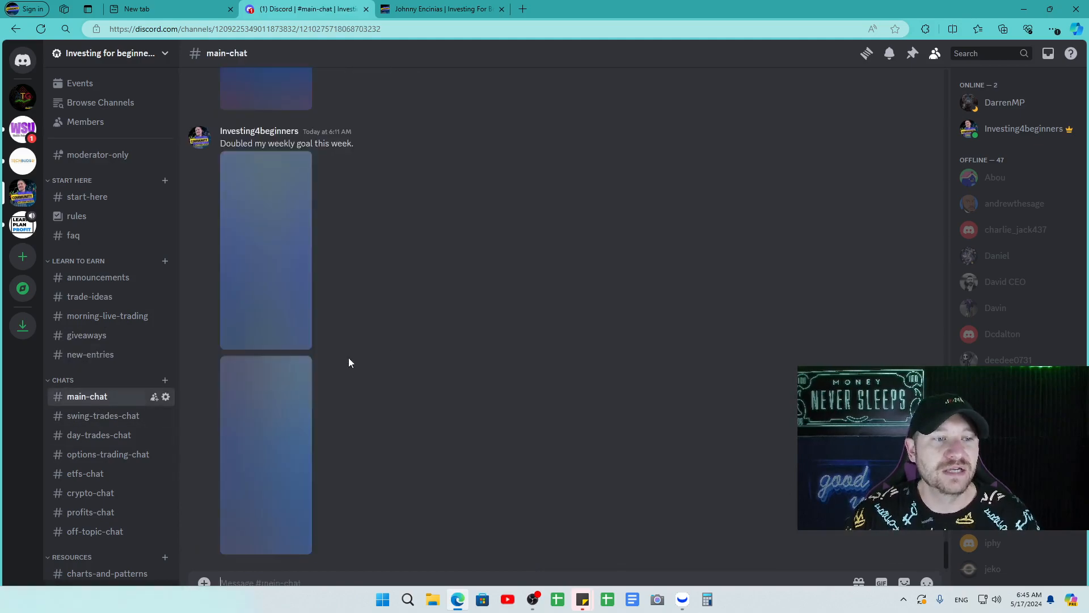
scroll(334, 348, up, 3)
scroll(334, 349, up, 5)
scroll(333, 347, up, 5)
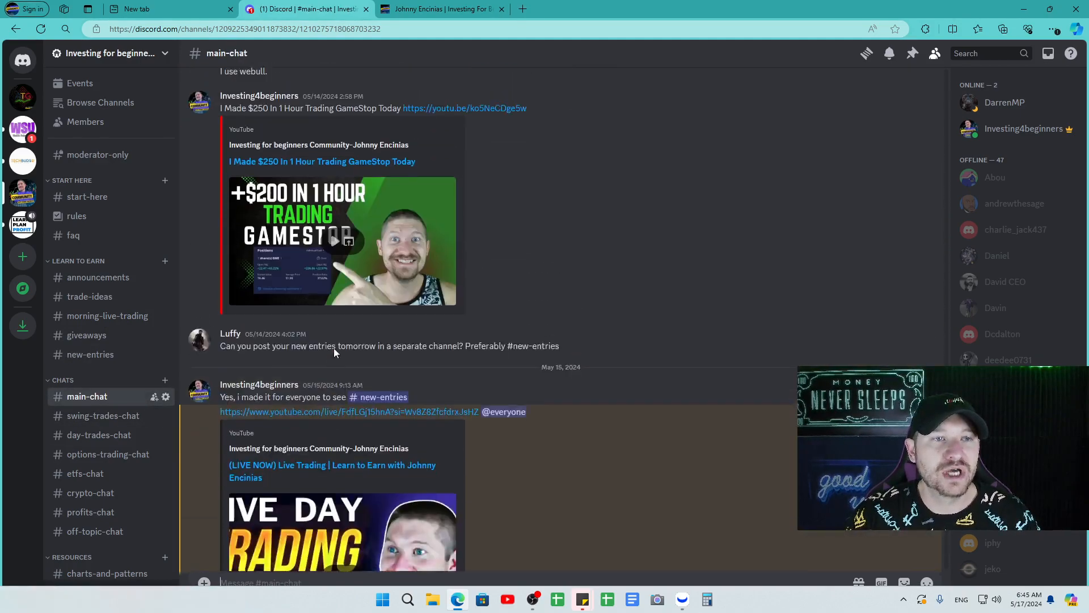
scroll(334, 348, up, 5)
scroll(333, 348, up, 5)
scroll(334, 348, up, 5)
scroll(333, 348, up, 5)
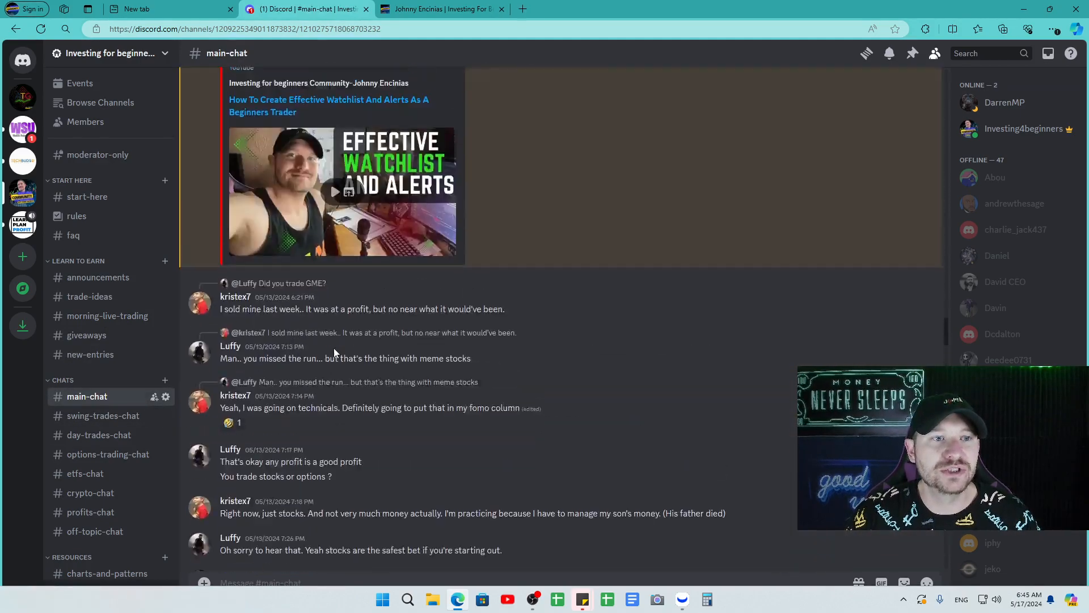
scroll(334, 348, down, 2)
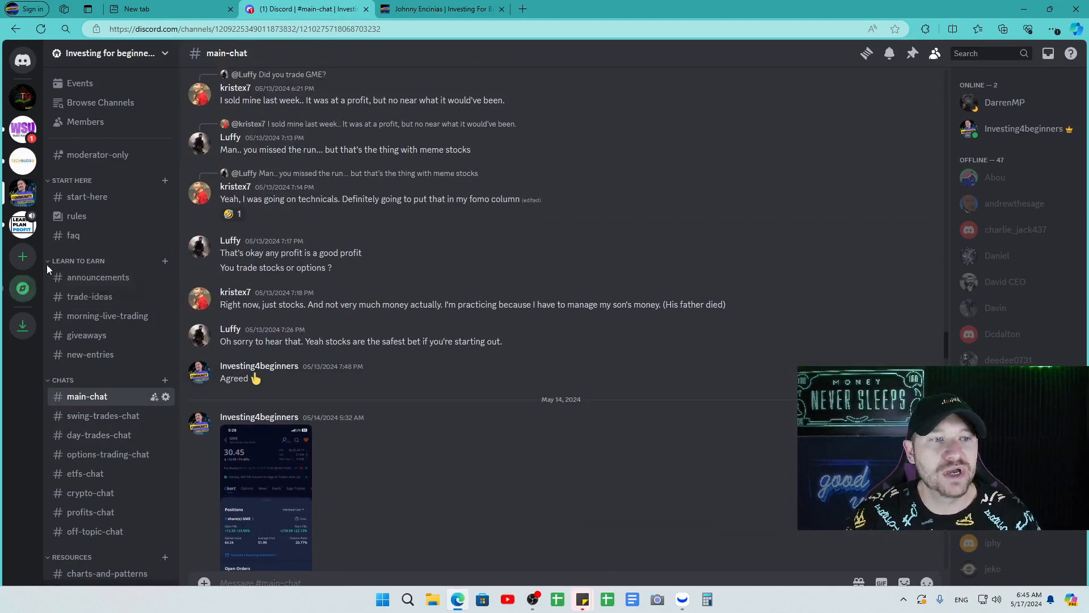
click(108, 316)
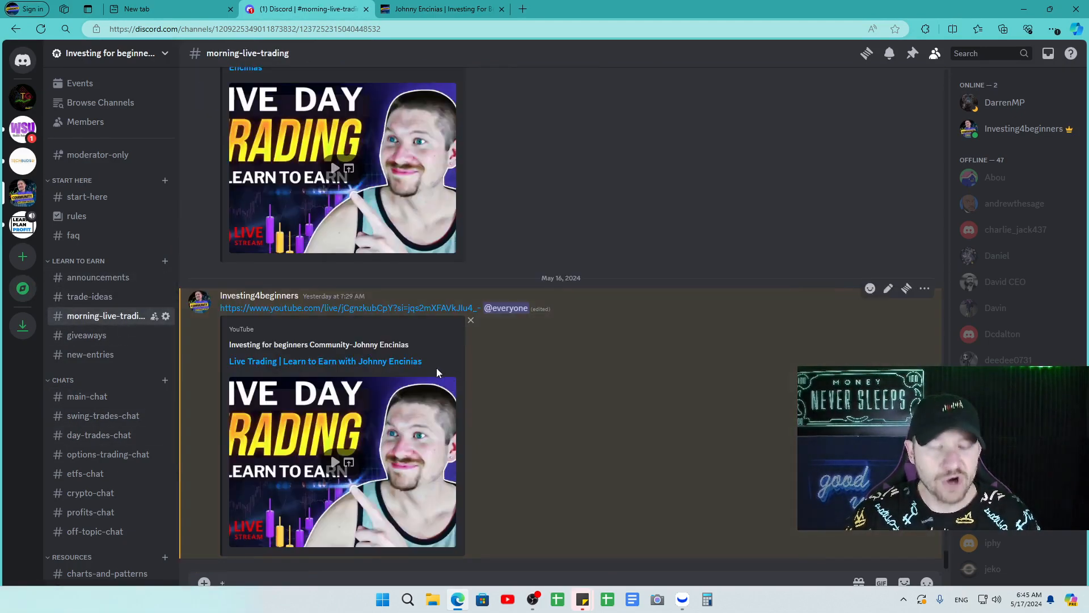
scroll(518, 428, up, 5)
scroll(518, 428, up, 5)
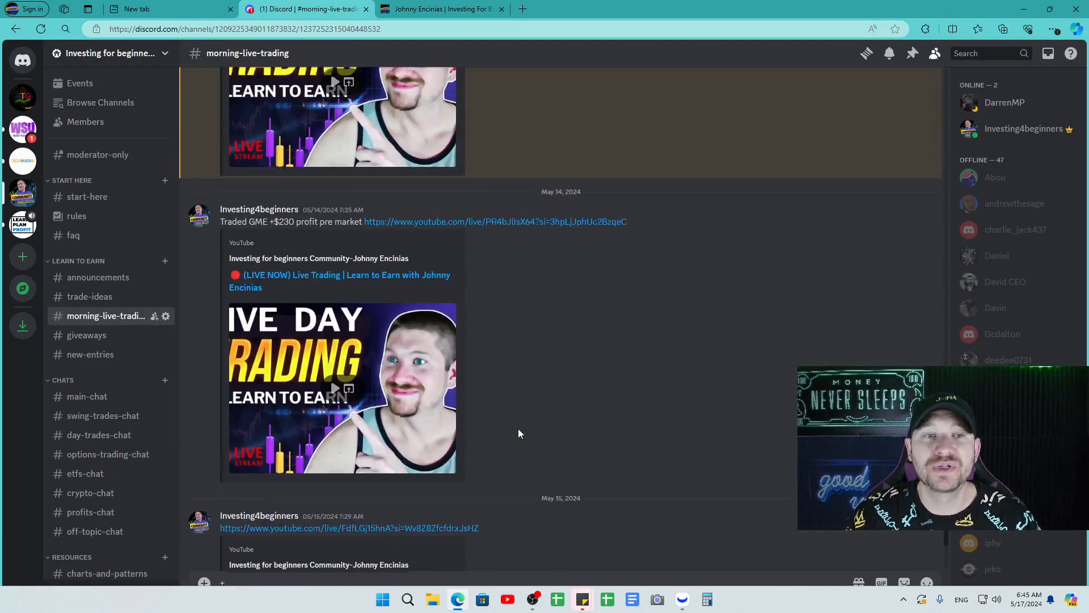
scroll(519, 428, up, 4)
scroll(518, 429, up, 4)
scroll(518, 429, up, 4)
scroll(518, 429, up, 4)
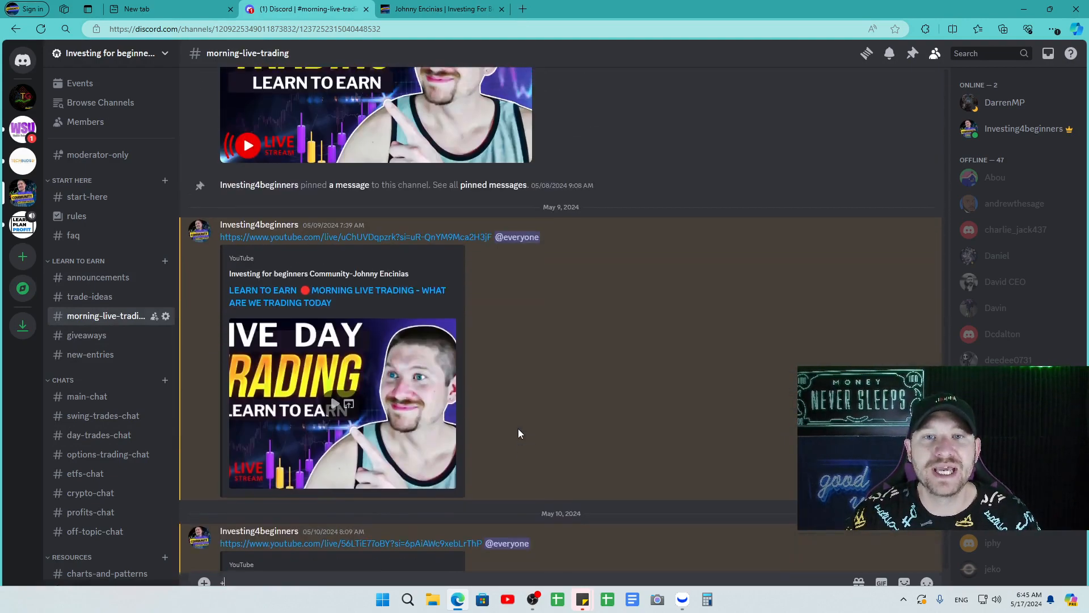
scroll(518, 433, up, 4)
scroll(518, 434, up, 3)
scroll(518, 434, up, 2)
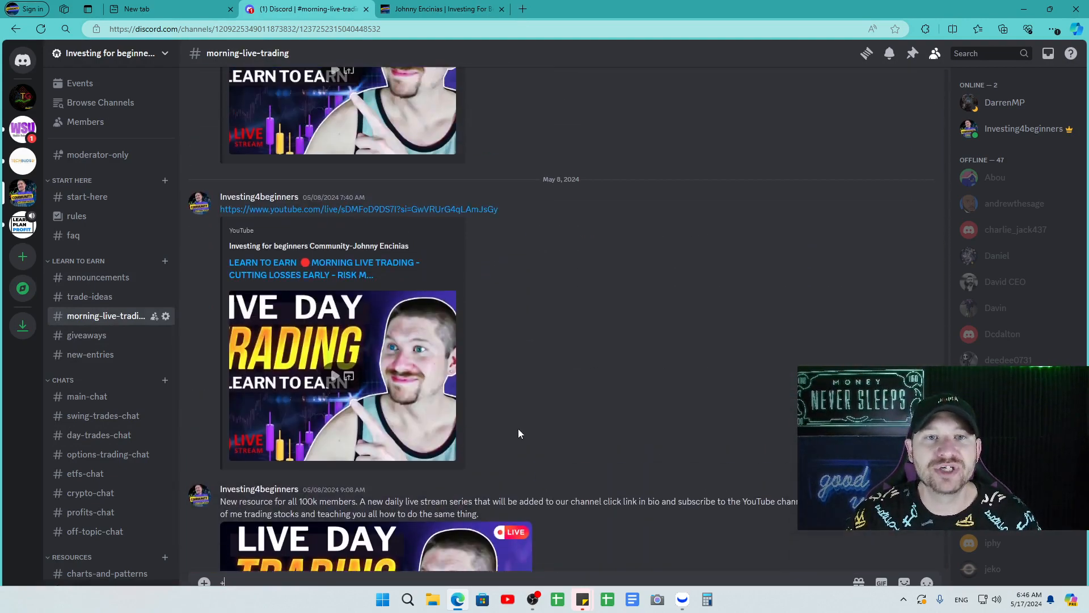
scroll(518, 434, up, 3)
scroll(518, 433, up, 3)
scroll(518, 433, up, 3)
scroll(518, 433, up, 2)
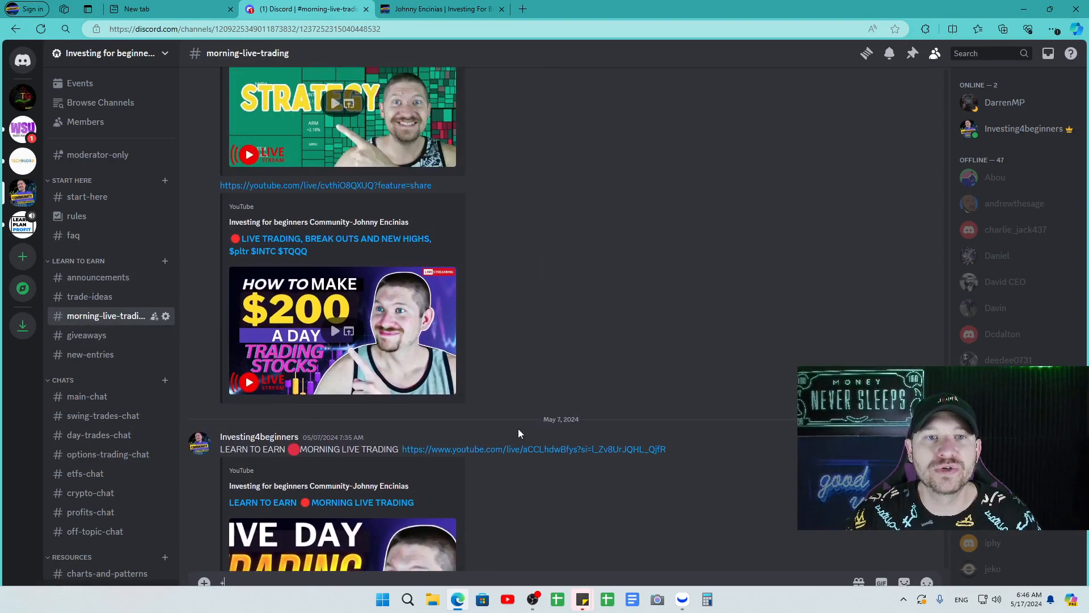
scroll(519, 434, down, 5)
scroll(519, 432, down, 5)
scroll(518, 433, down, 5)
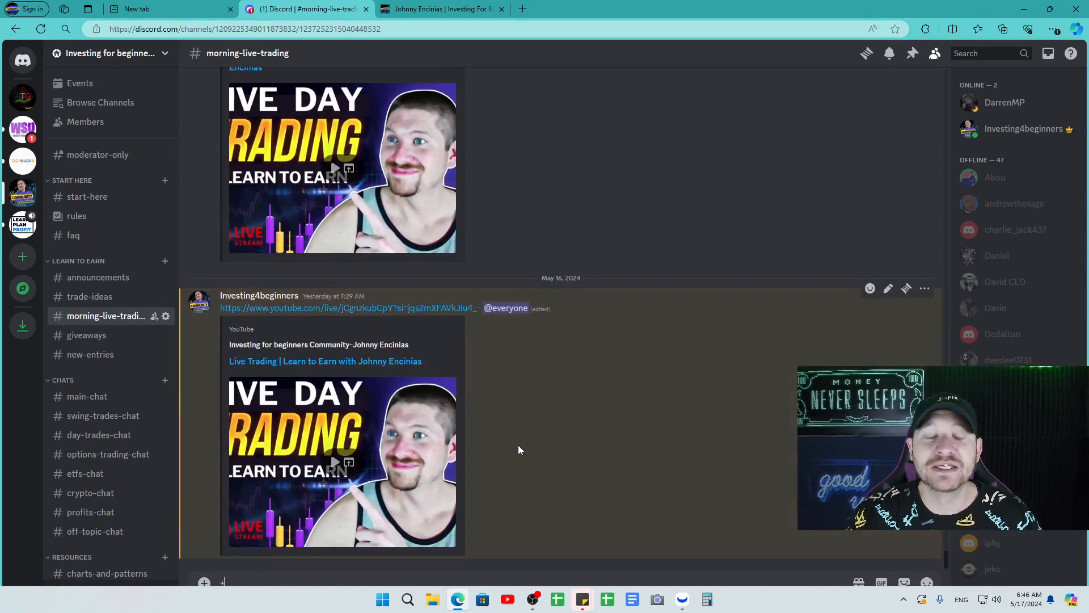
Bring up the Windows Start menu over the morning-live-trading channel.
key(super)
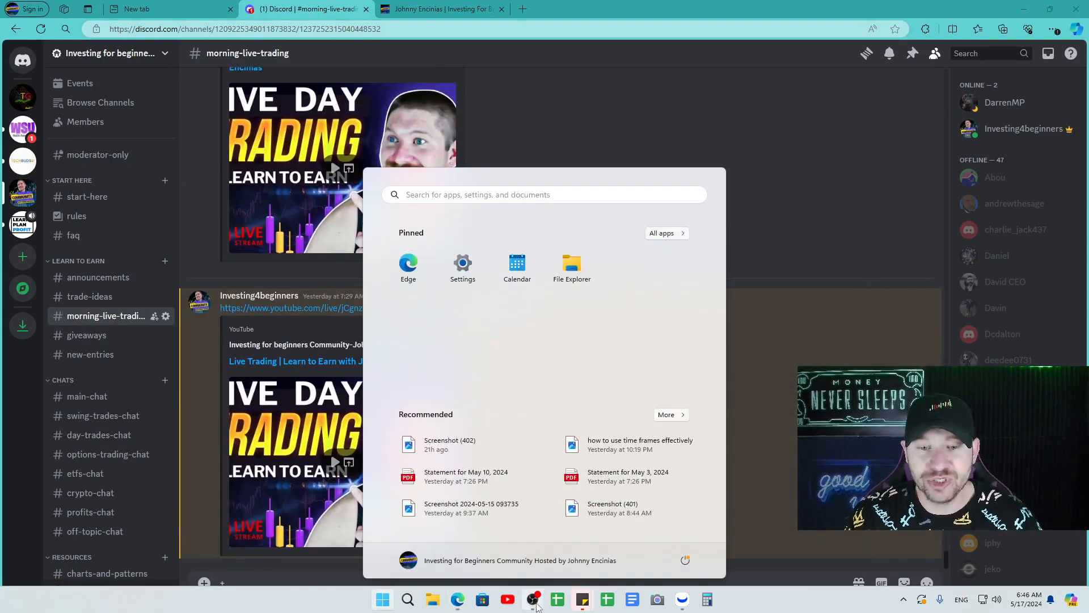